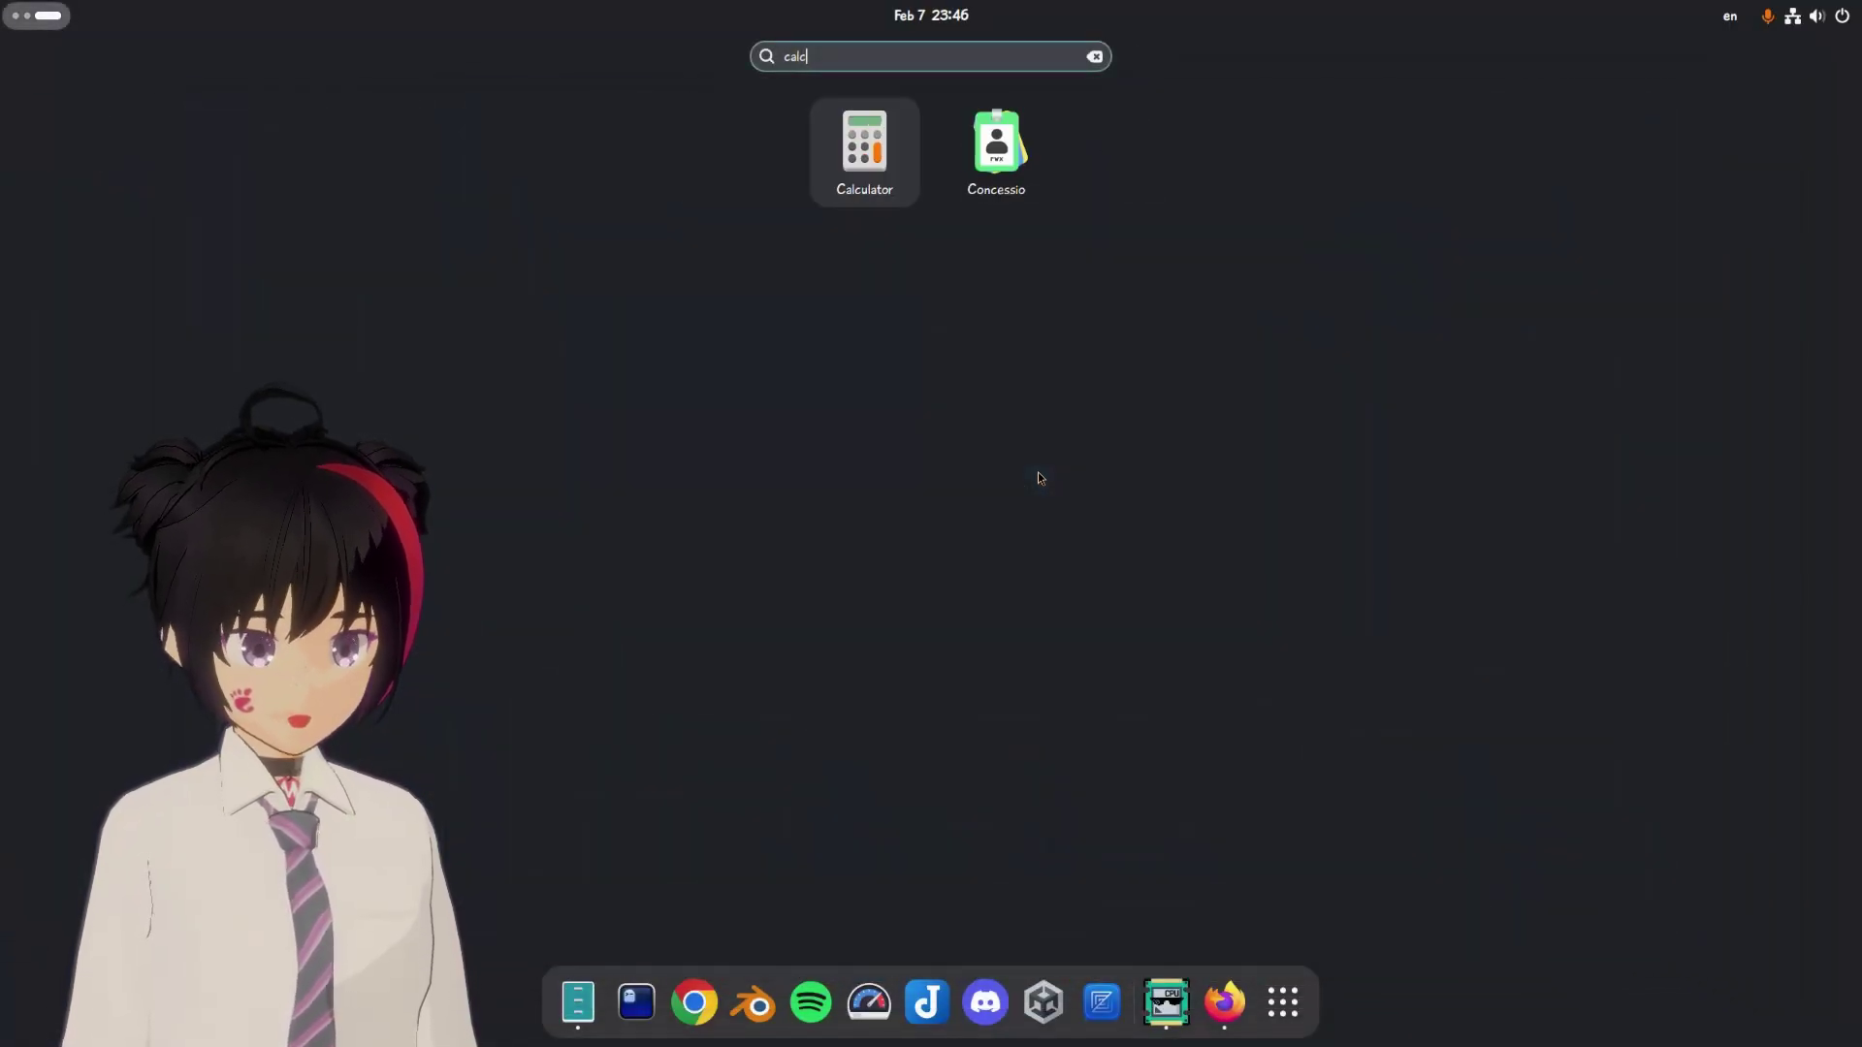
Launch Calculator from the 'calc' search results in Activities
{"action": "key", "text": "Return"}
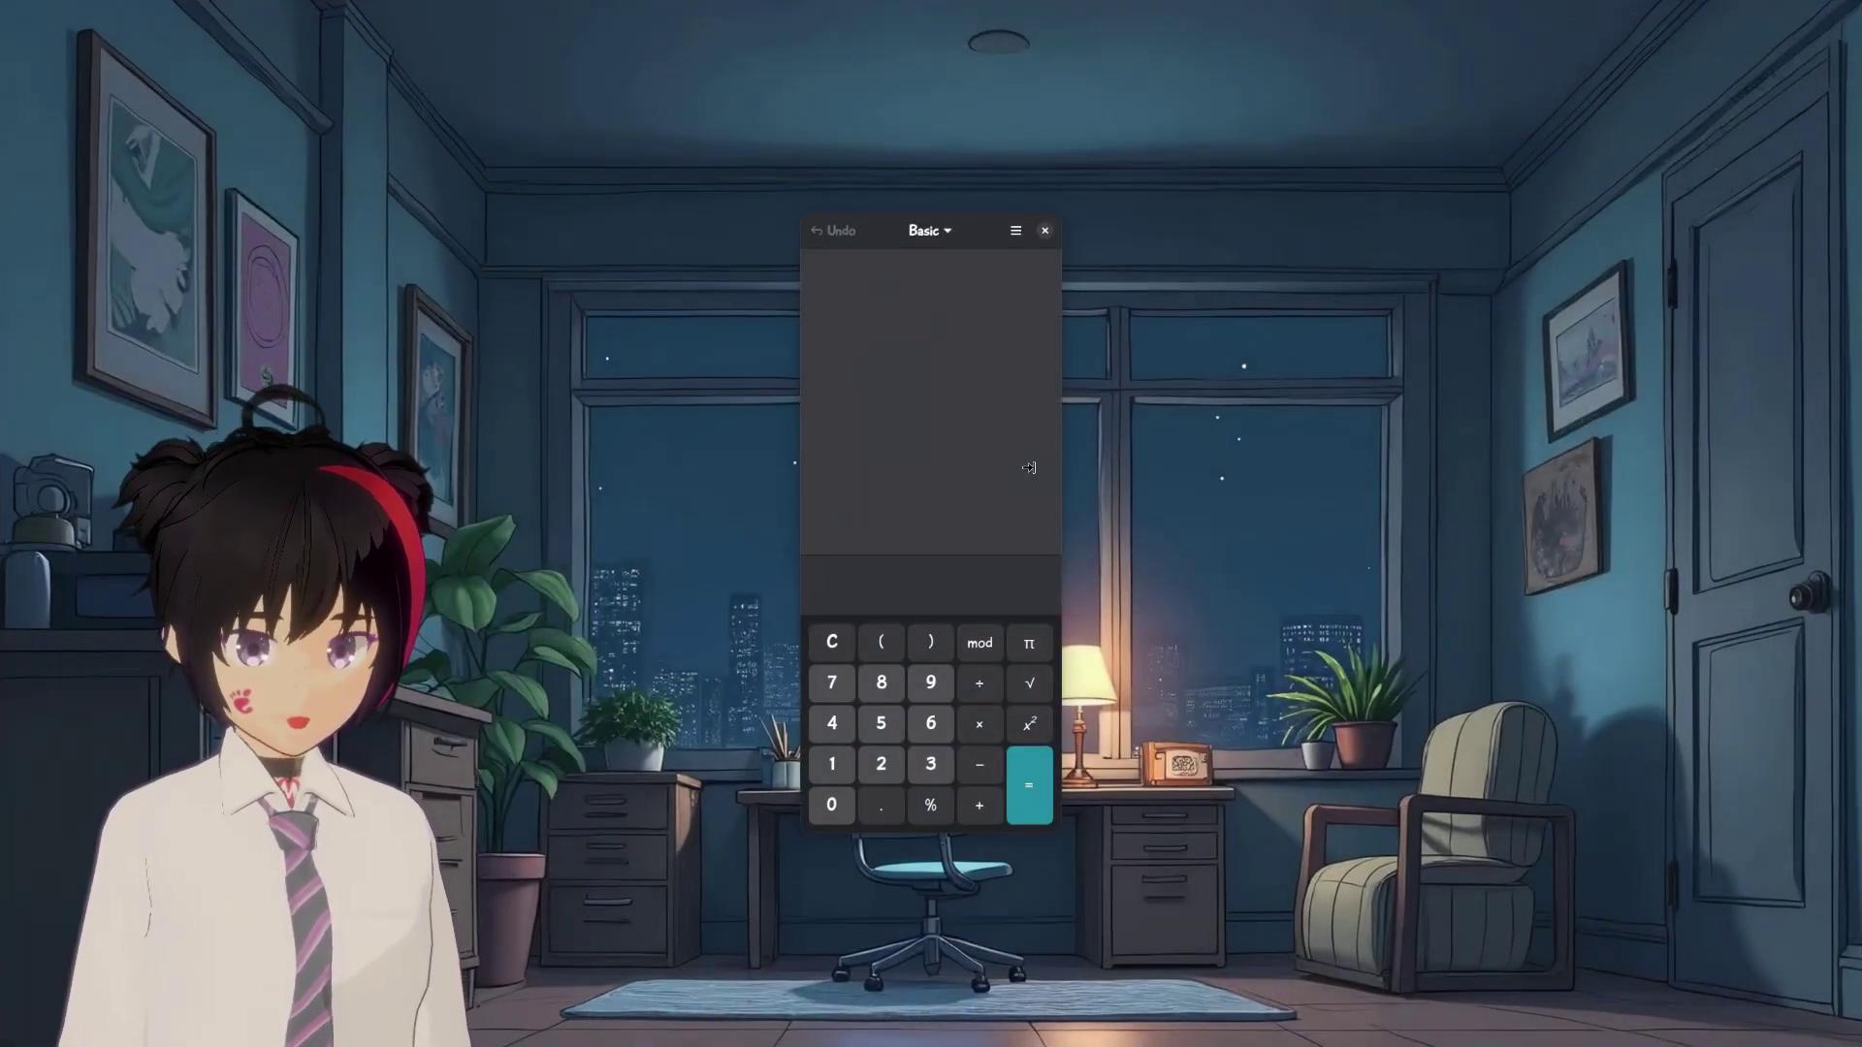
Compute 2800 ÷ 3, then ÷ 3.5, then ÷ 52, arriving at 5.128205128
{"action": "type", "text": "2800"}
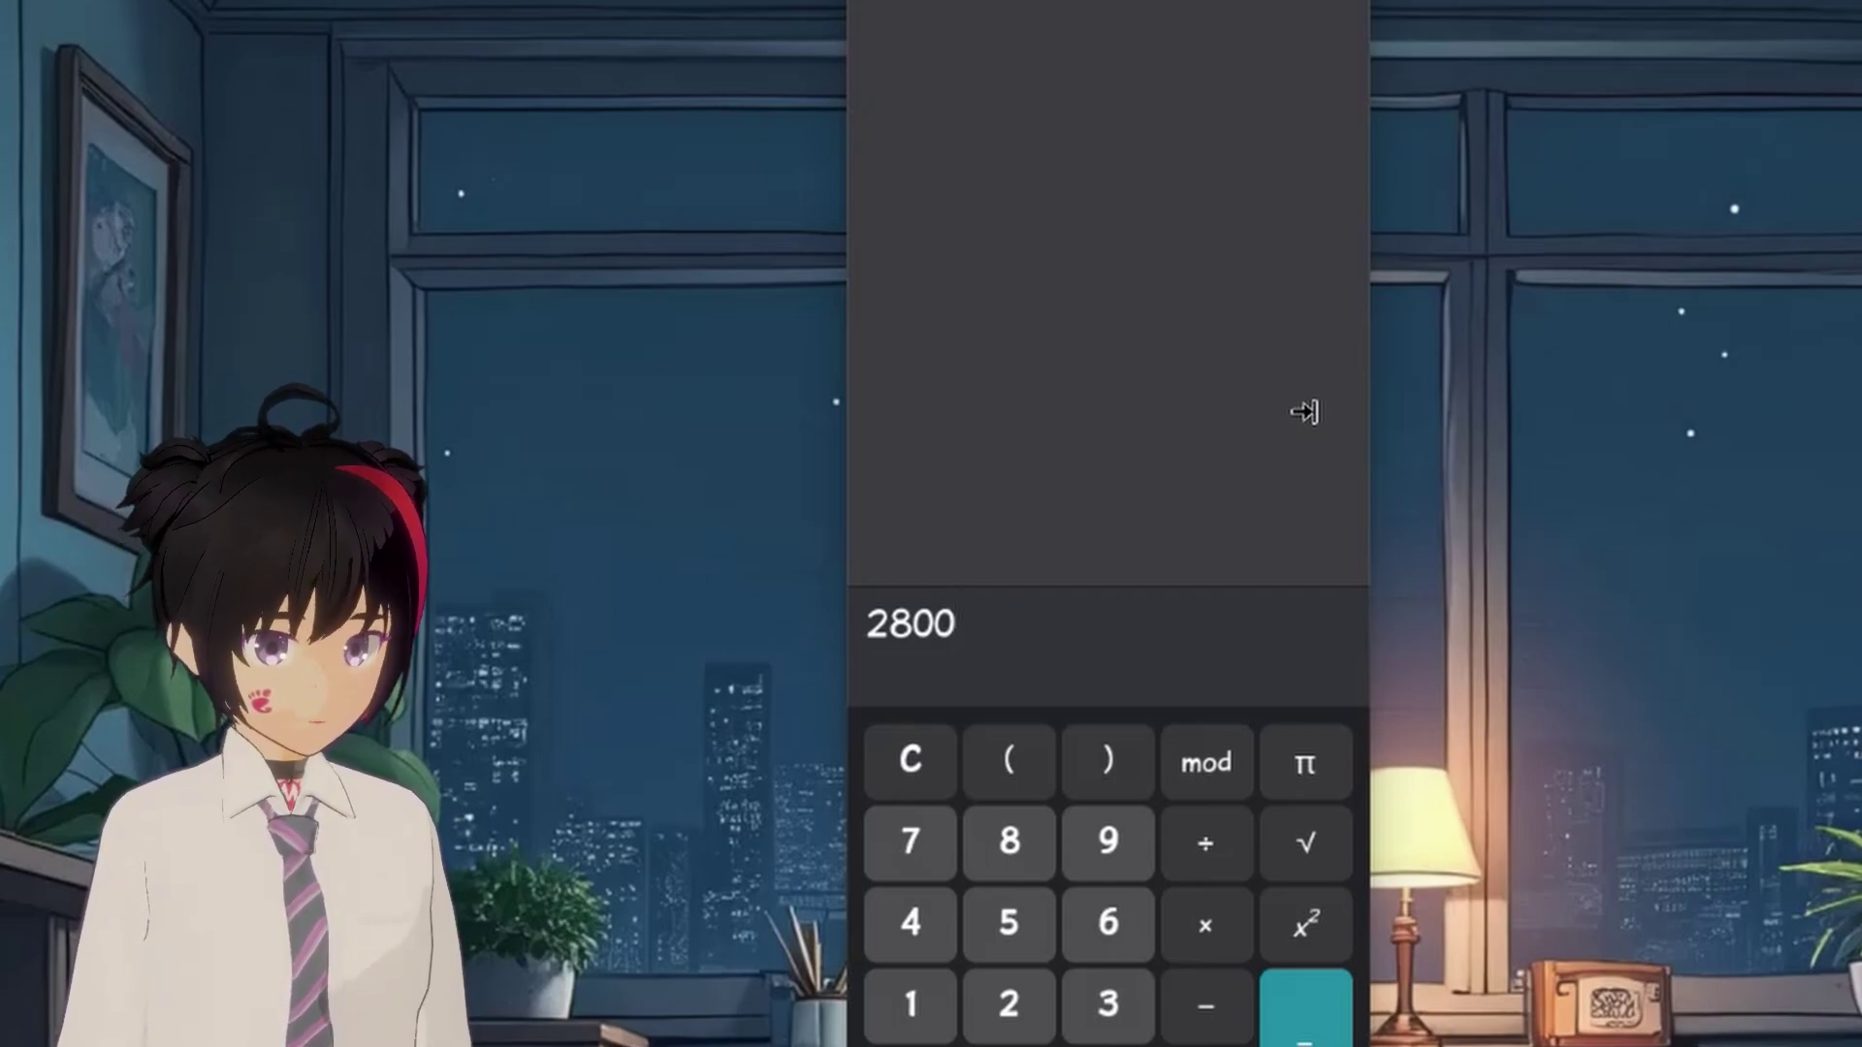
{"action": "type", "text": "/3"}
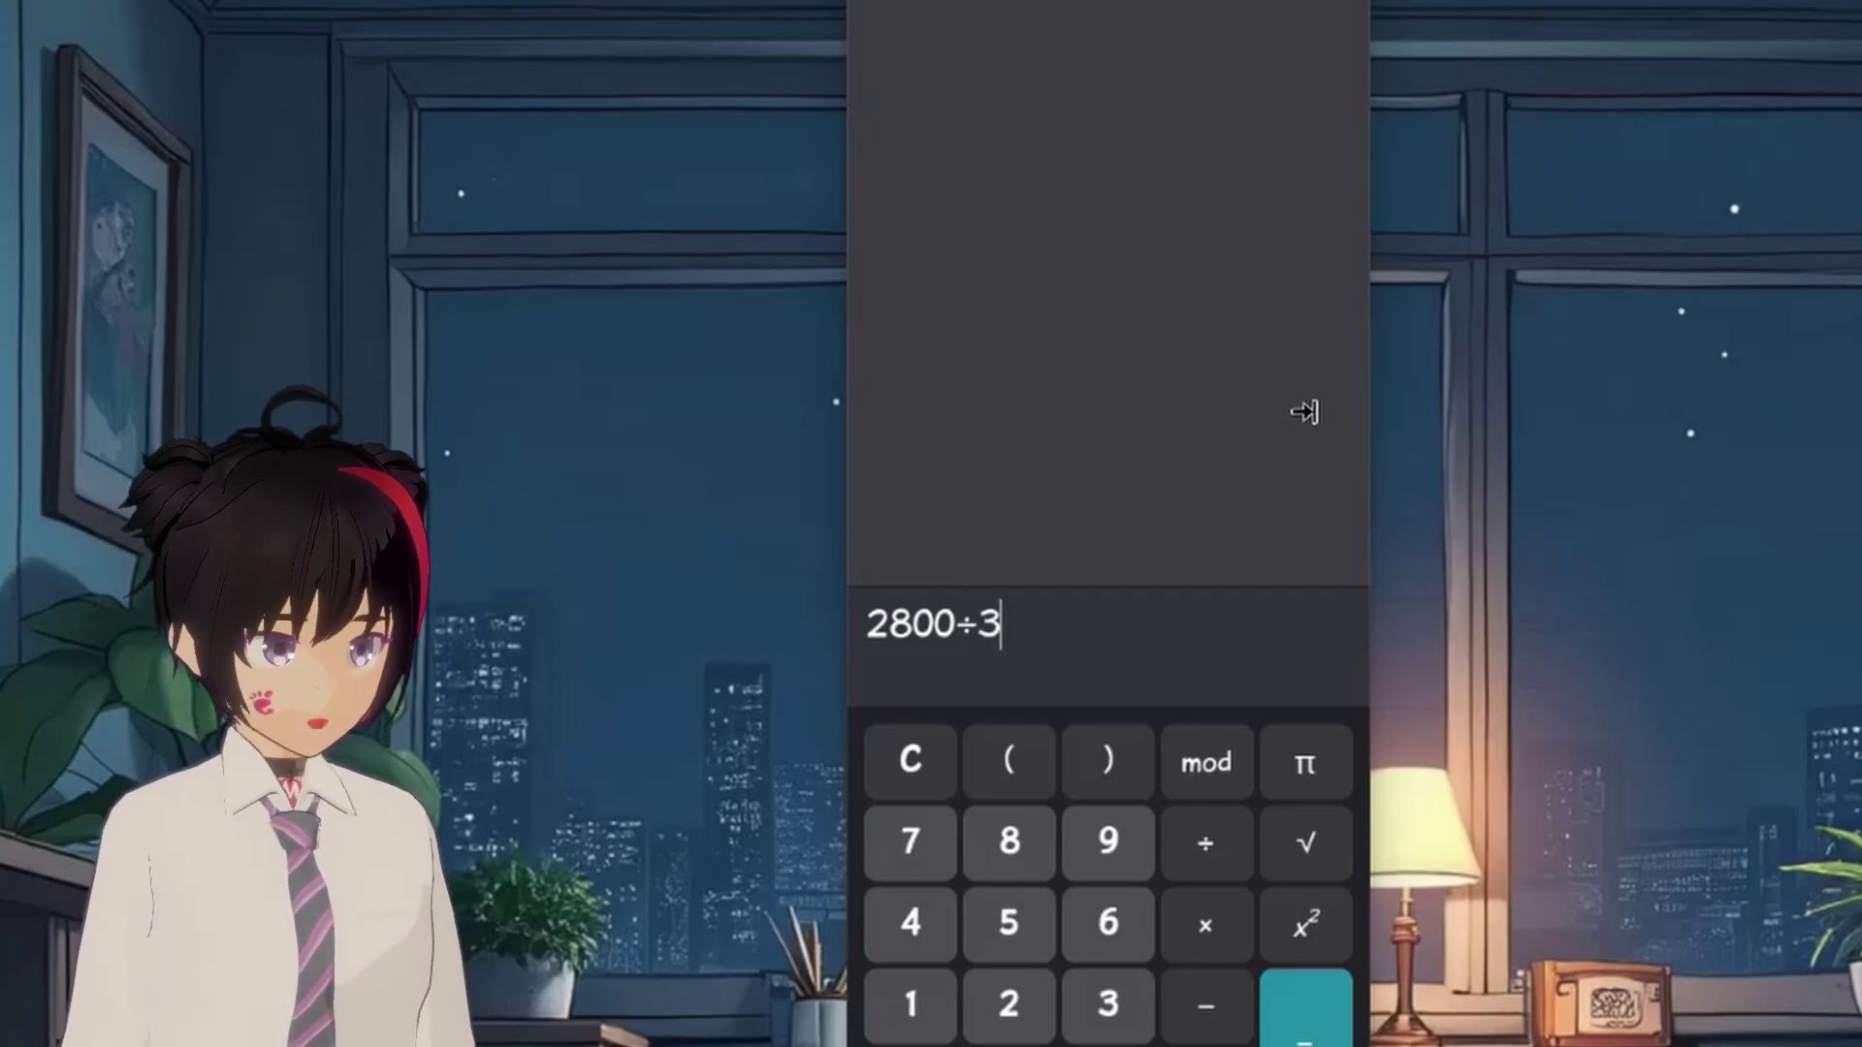
{"action": "key", "text": "Return"}
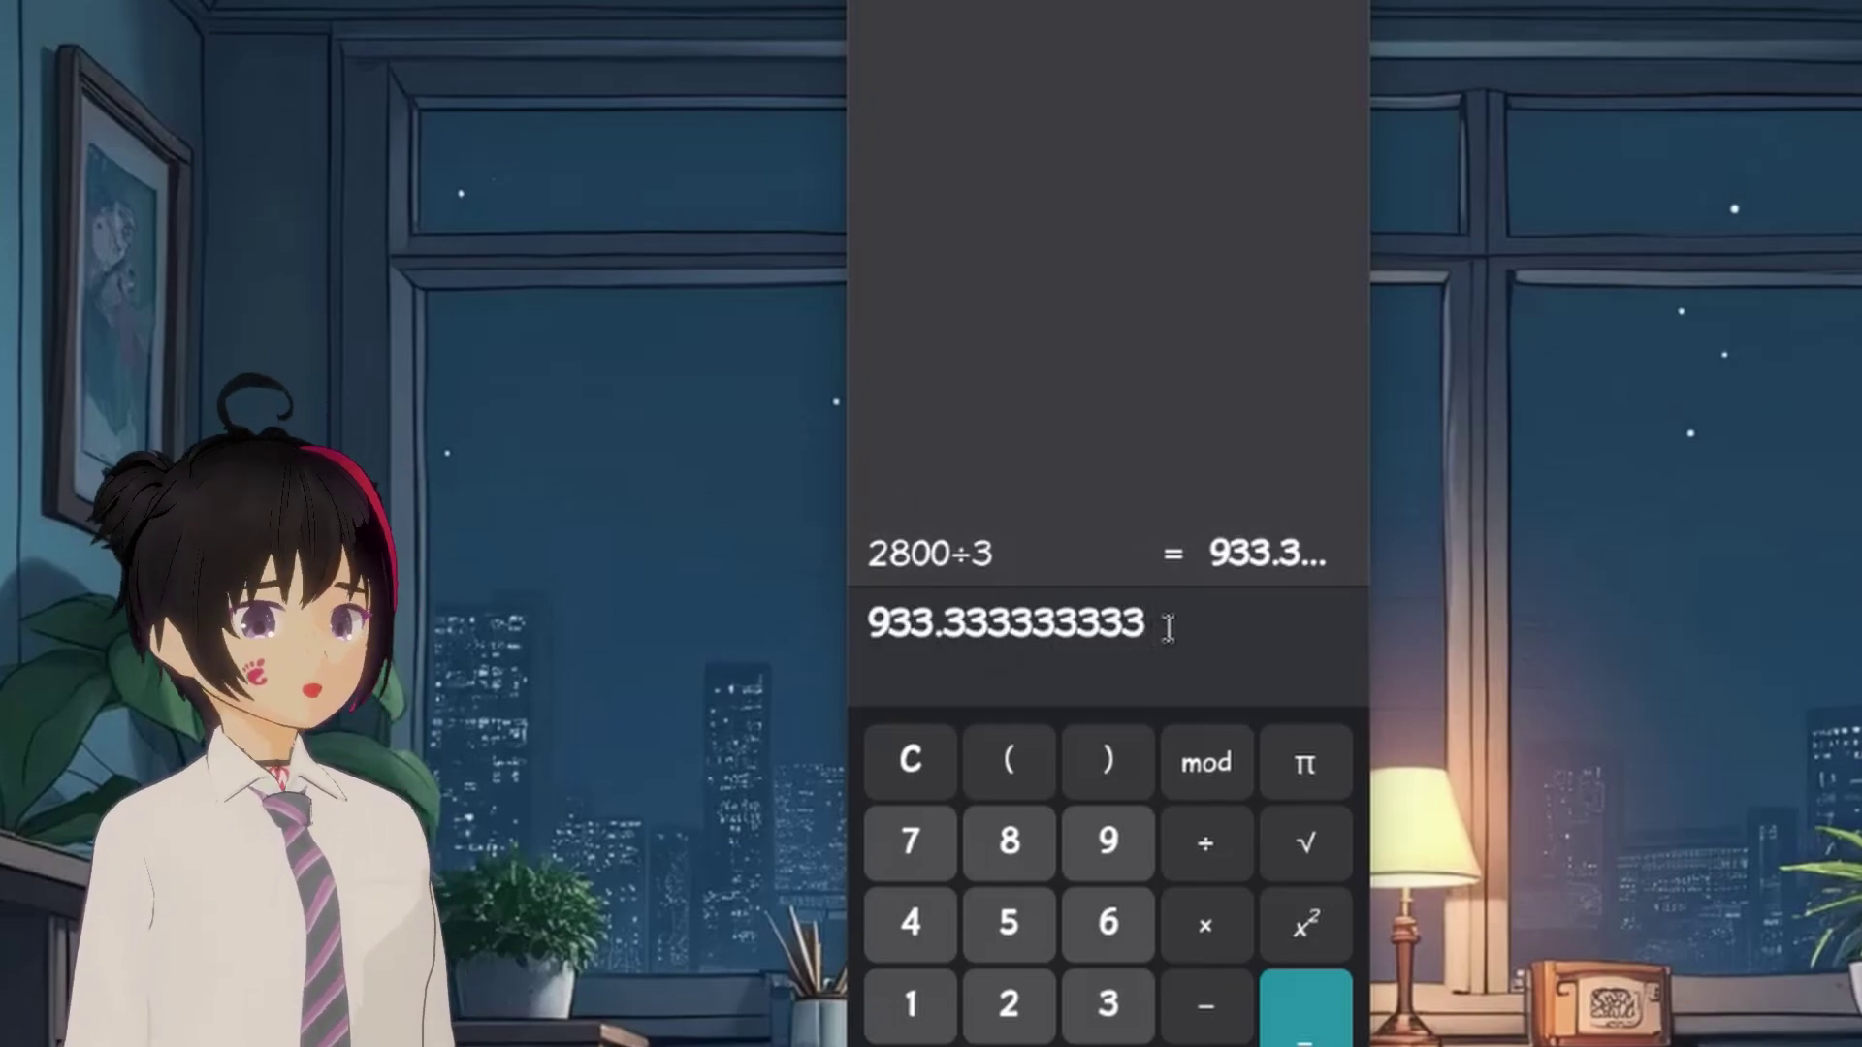
{"action": "type", "text": "/"}
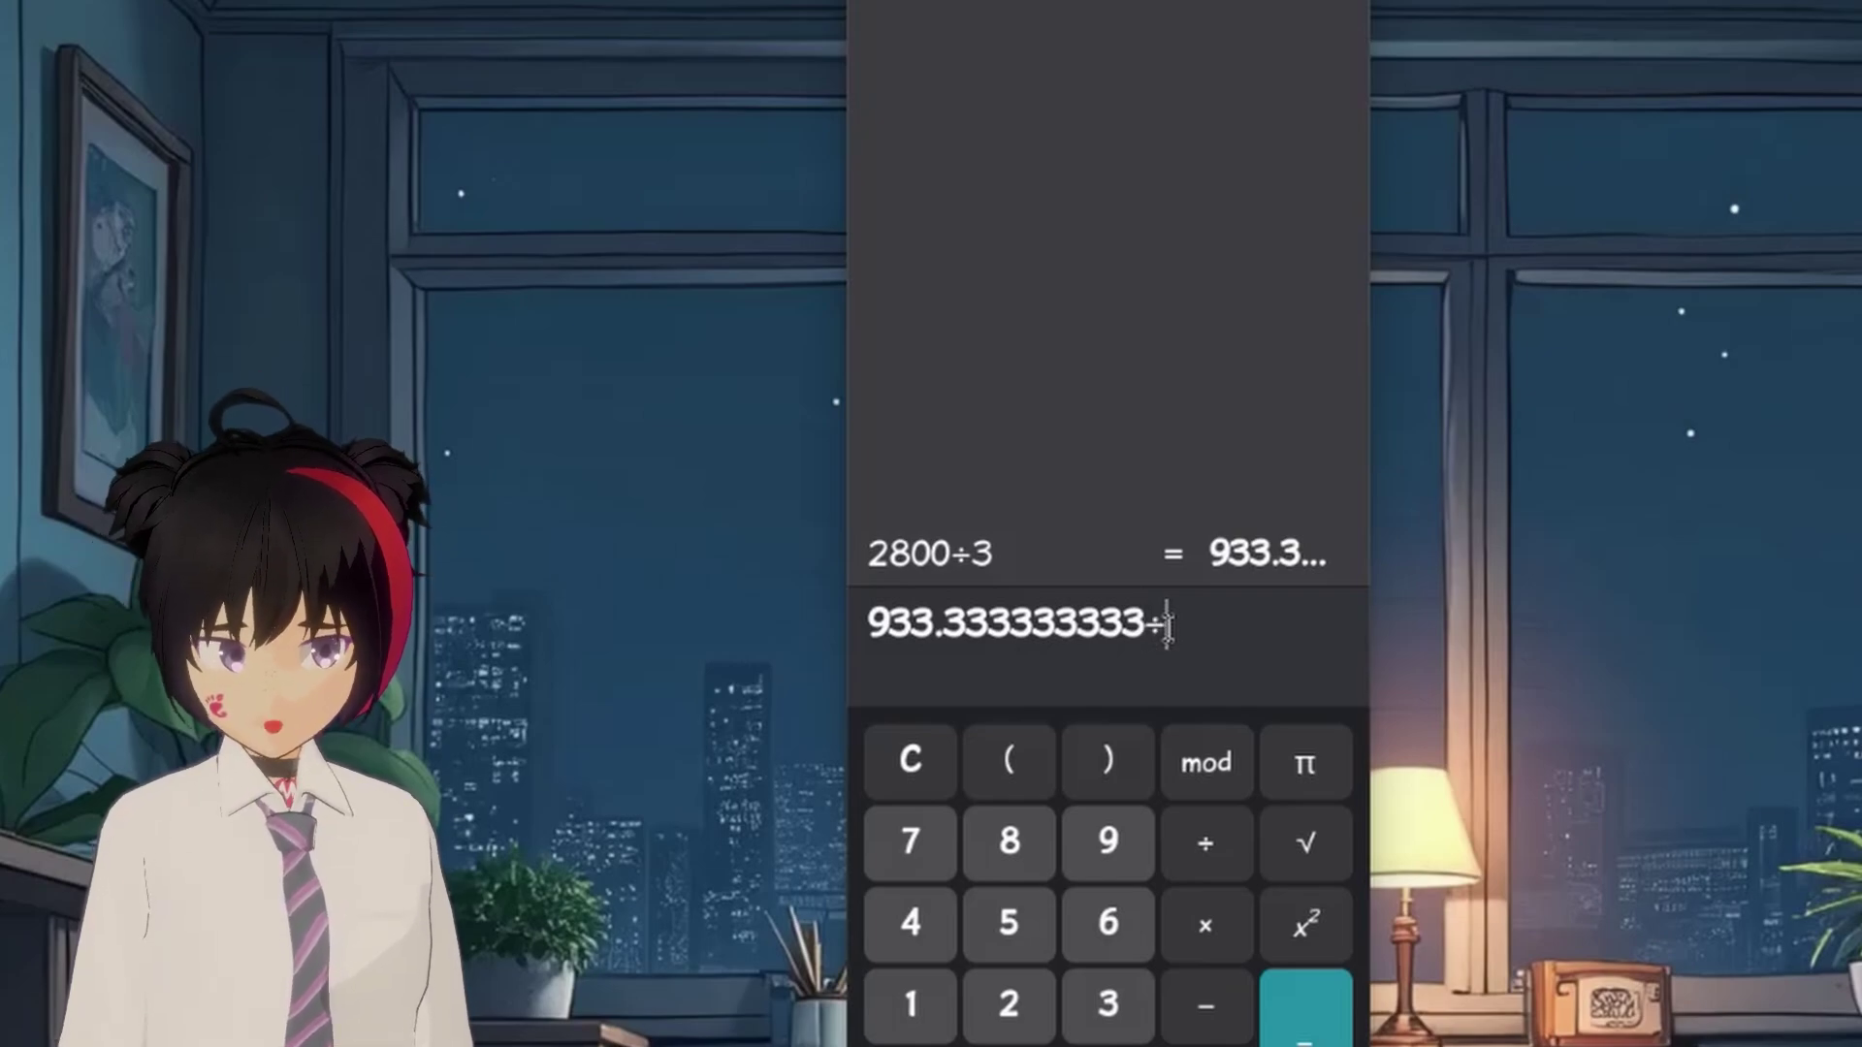
{"action": "type", "text": "3.5"}
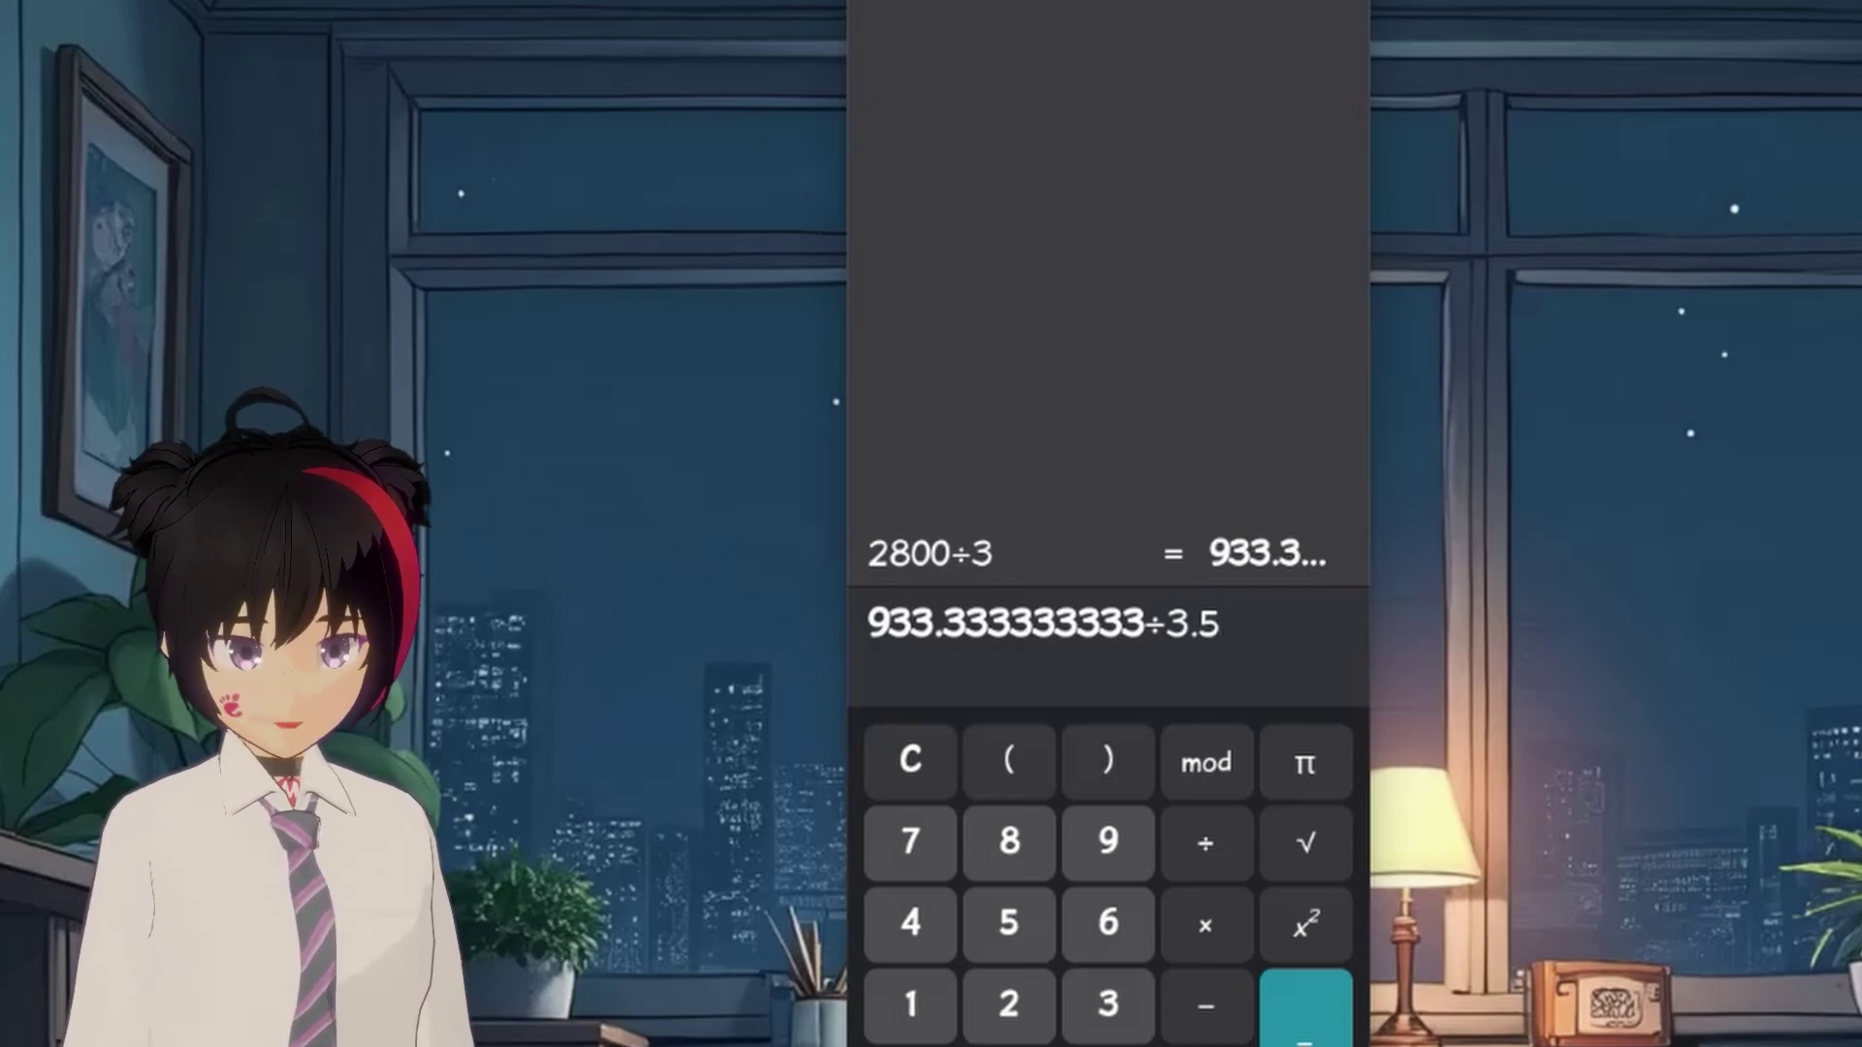
{"action": "key", "text": "Return"}
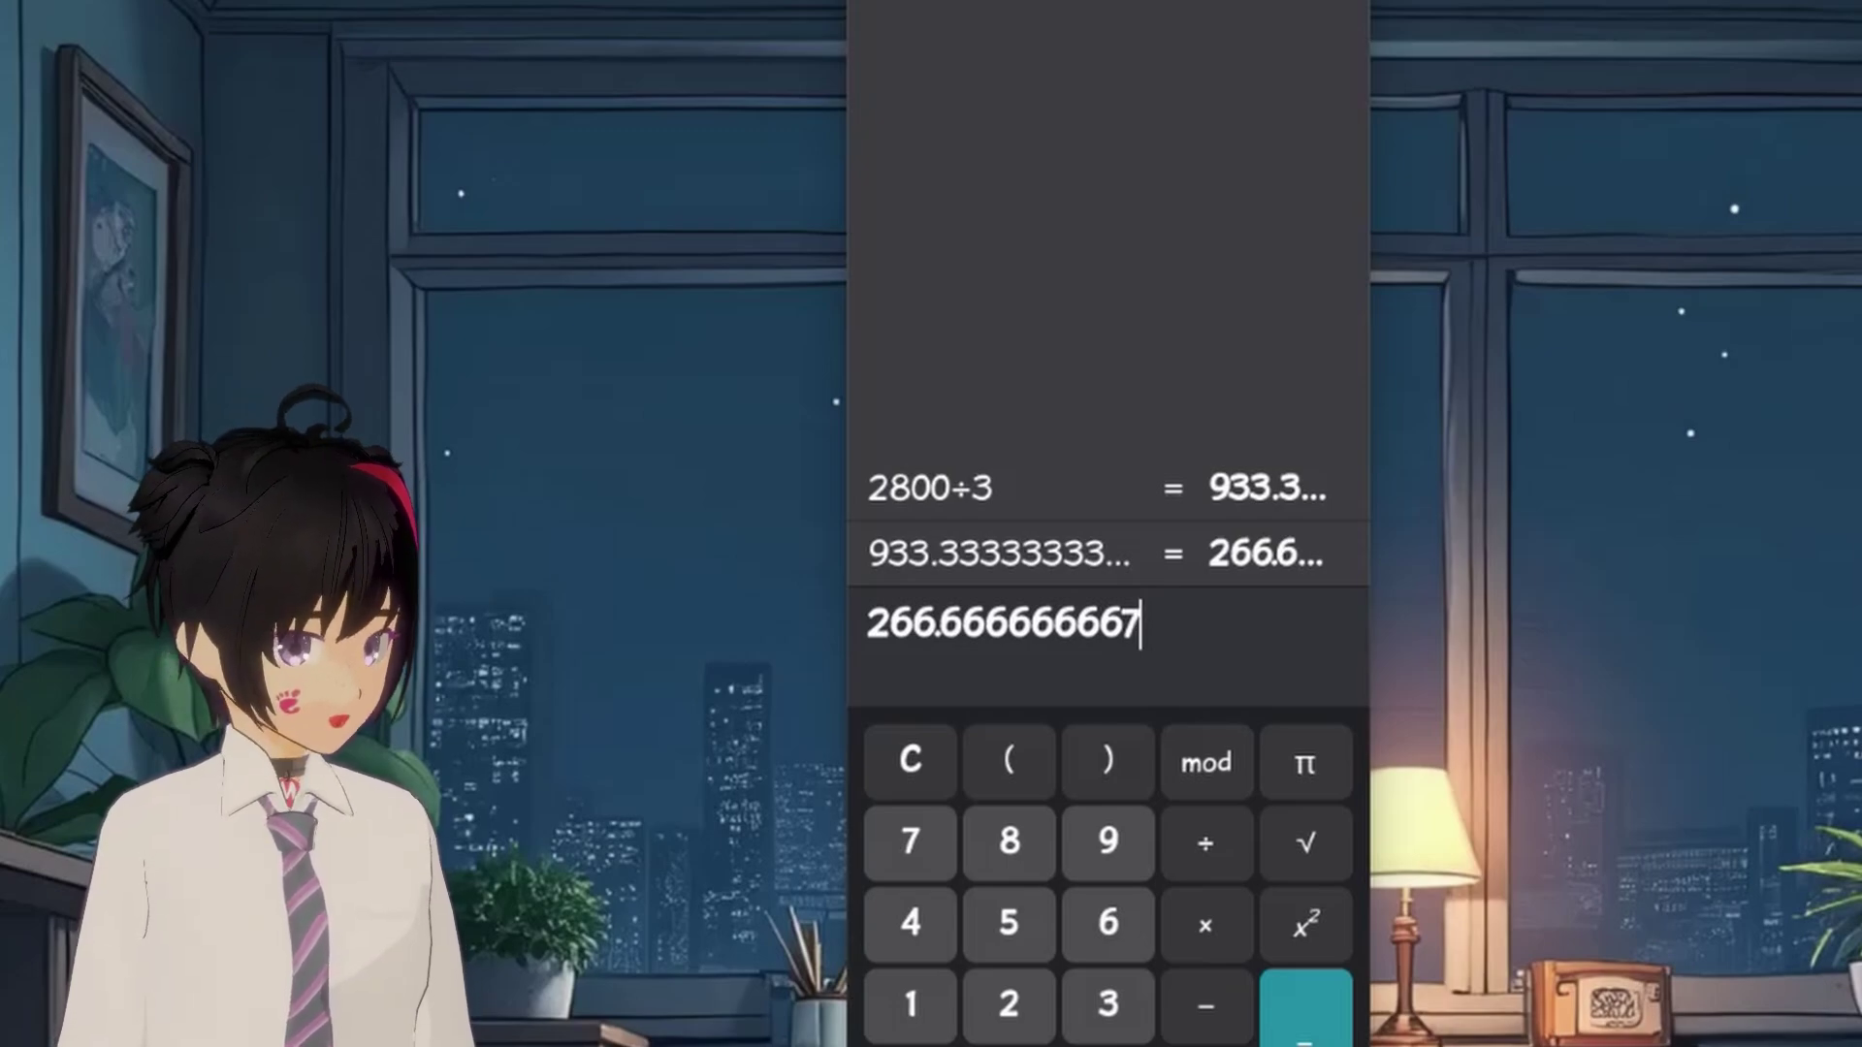
{"action": "type", "text": "/52"}
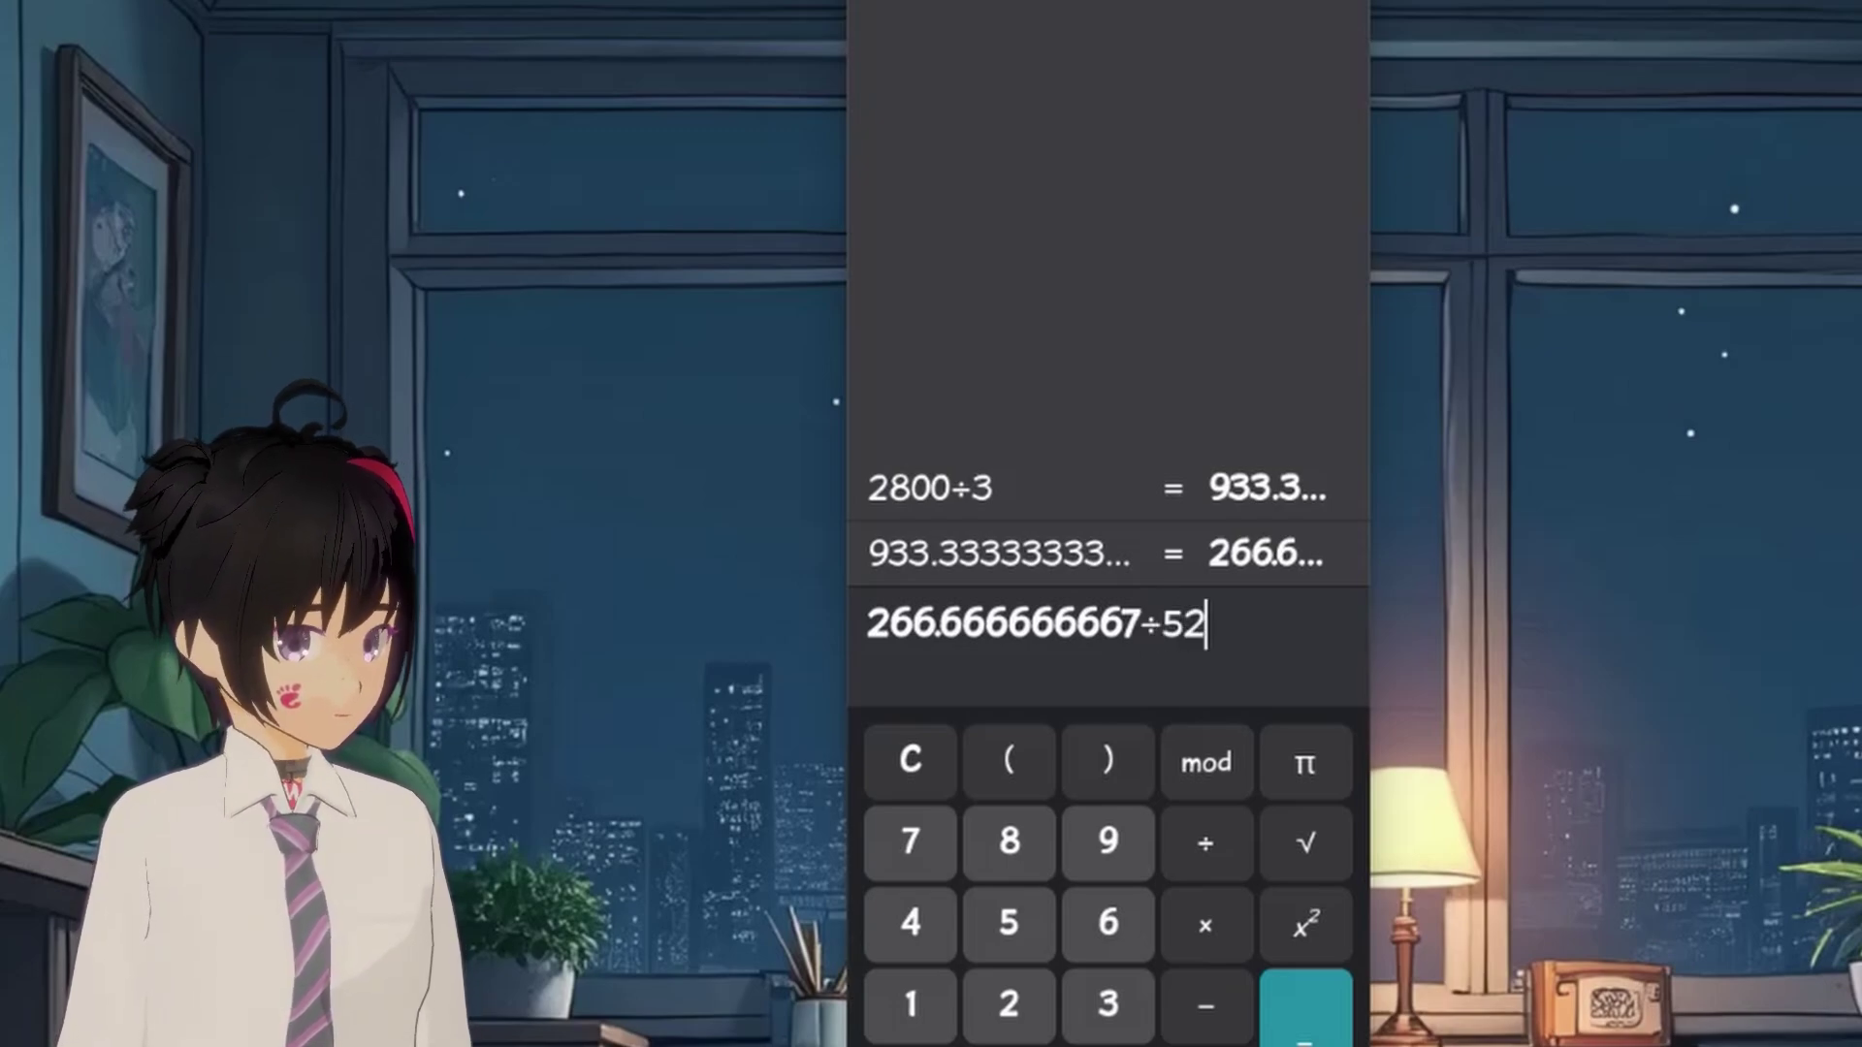
{"action": "key", "text": "Return"}
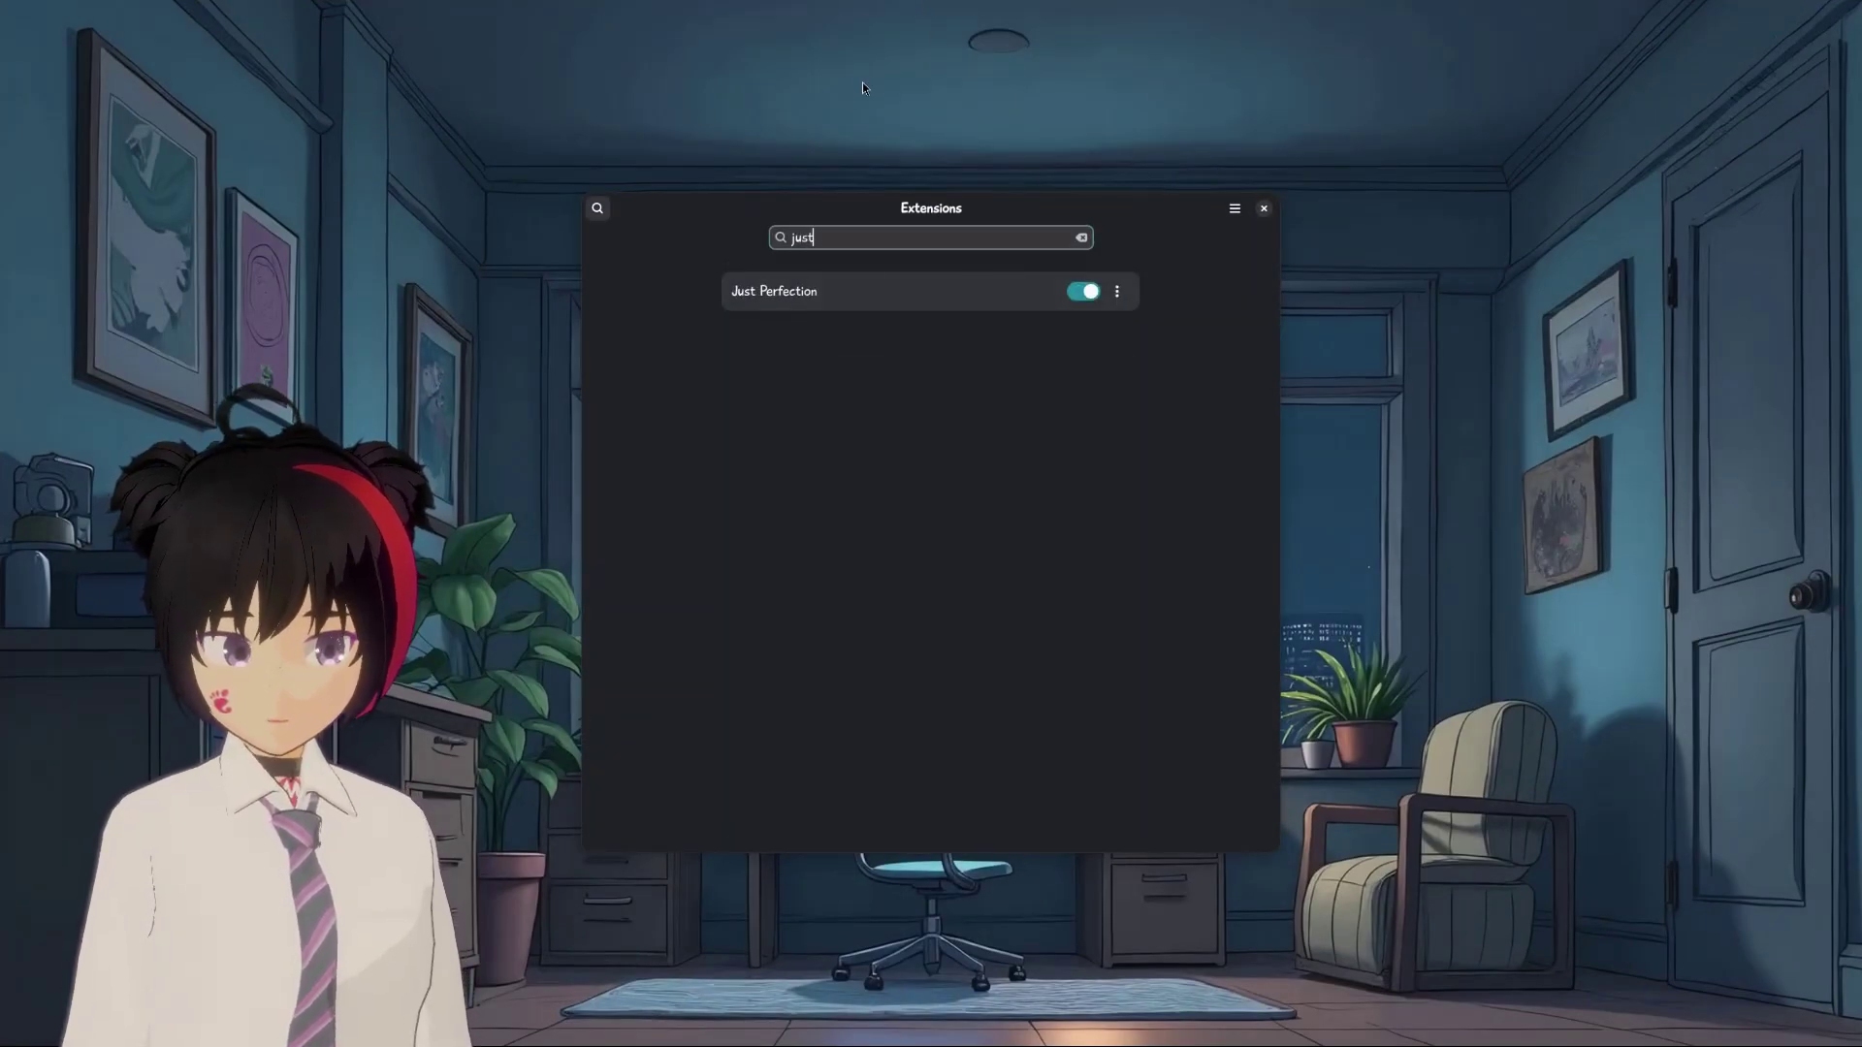
Bring Extensions back to full size and switch off Just Perfection
{"action": "key", "text": "super"}
{"action": "mouse_move", "coordinate": [975, 353]}
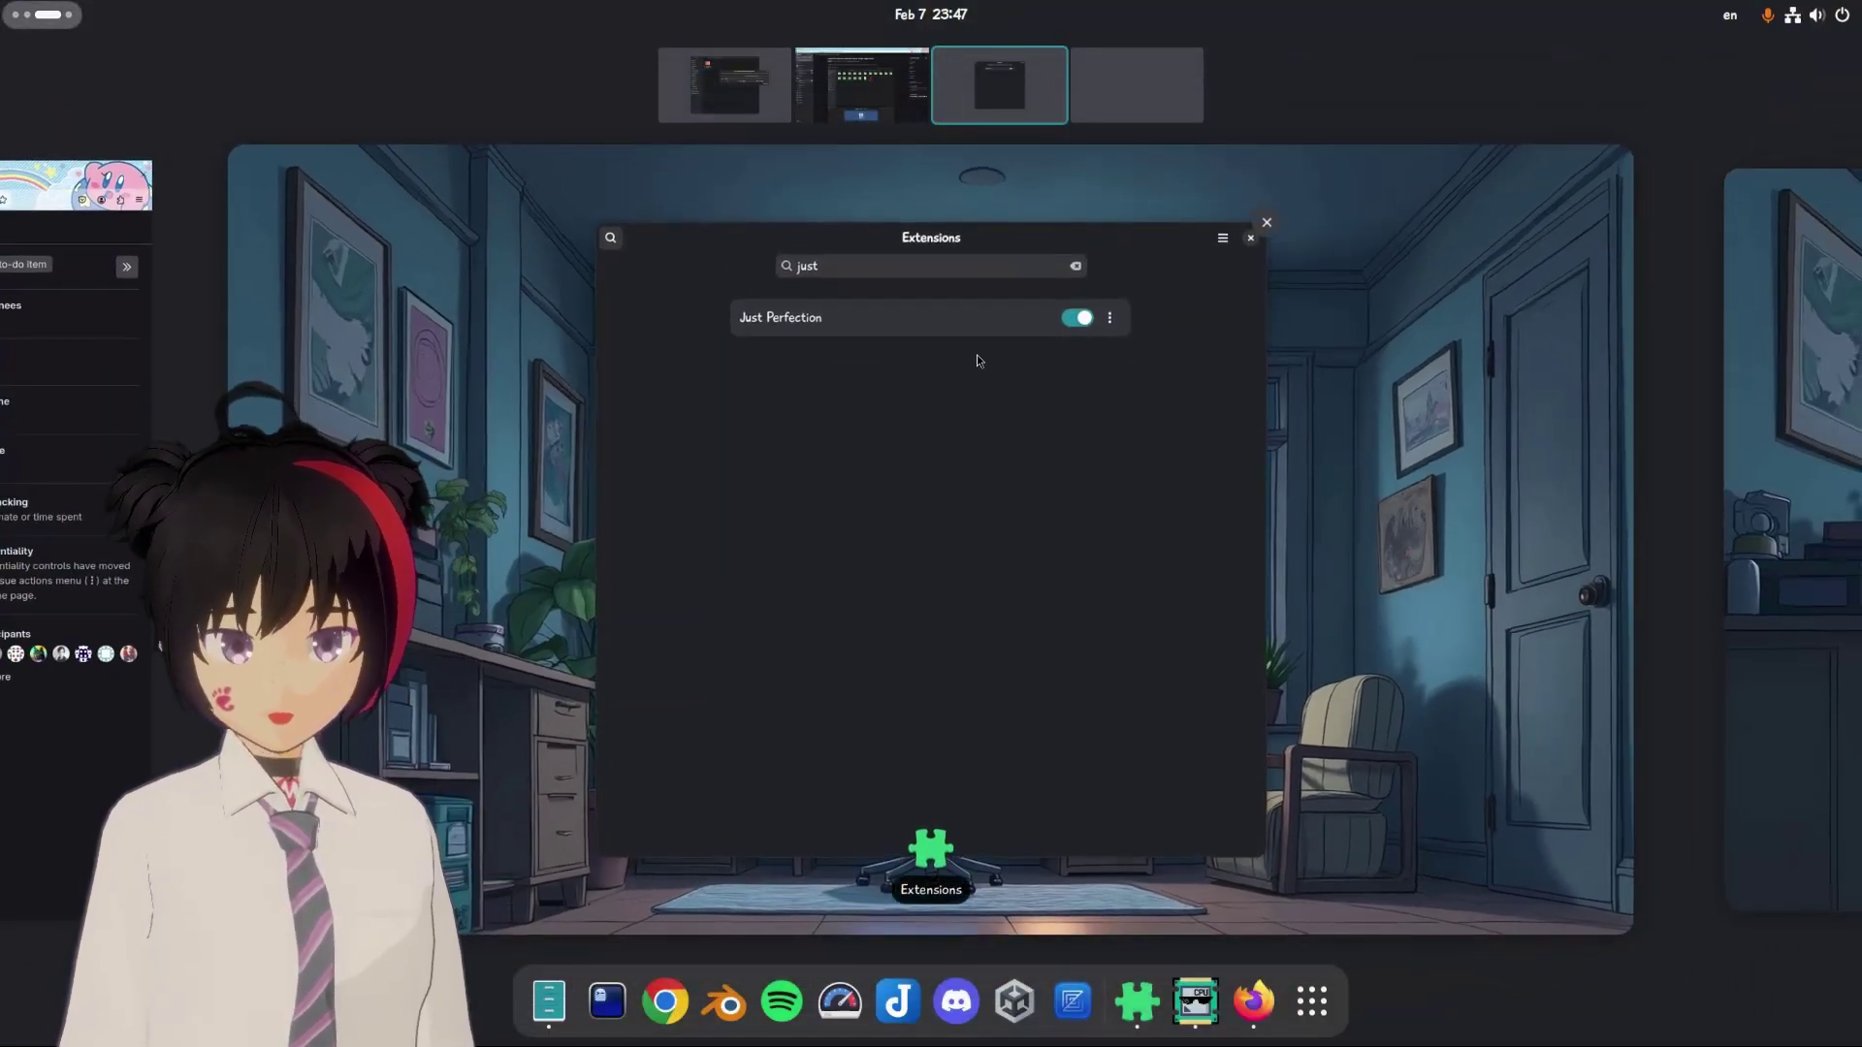
{"action": "left_click", "coordinate": [1046, 343]}
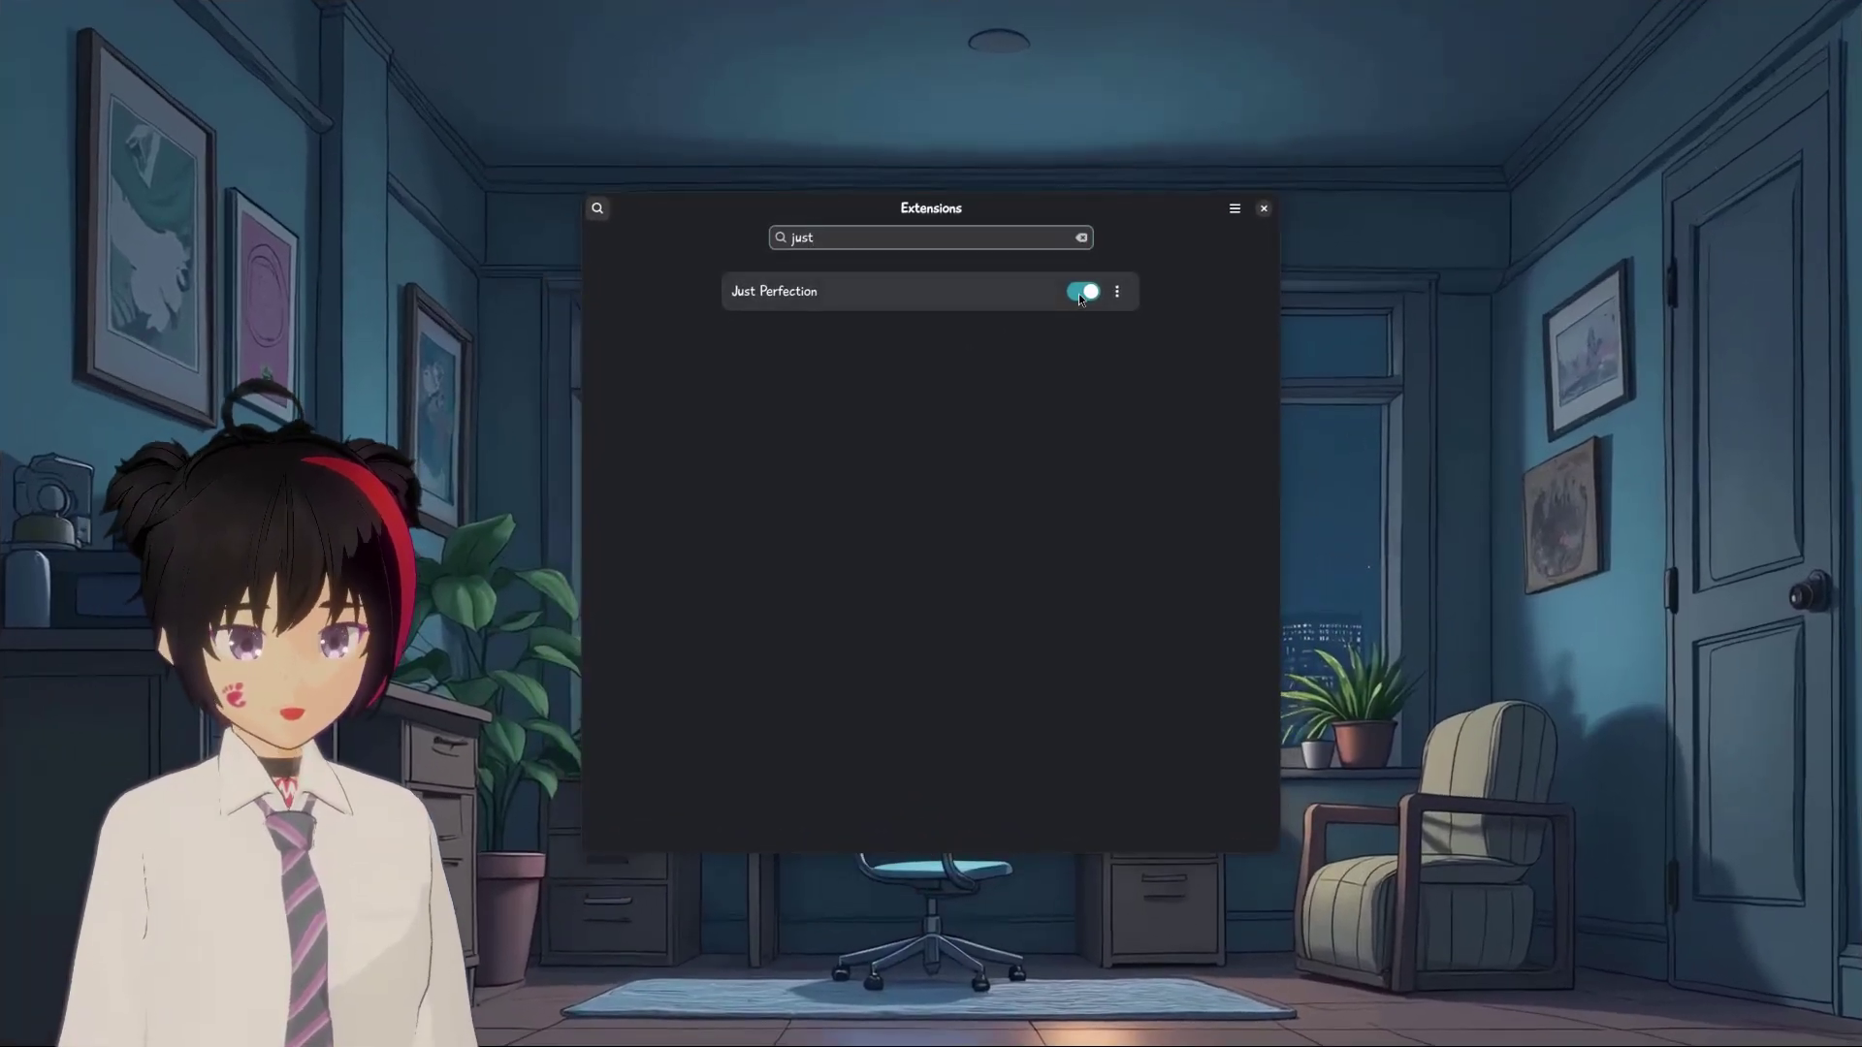
{"action": "left_click", "coordinate": [1080, 292]}
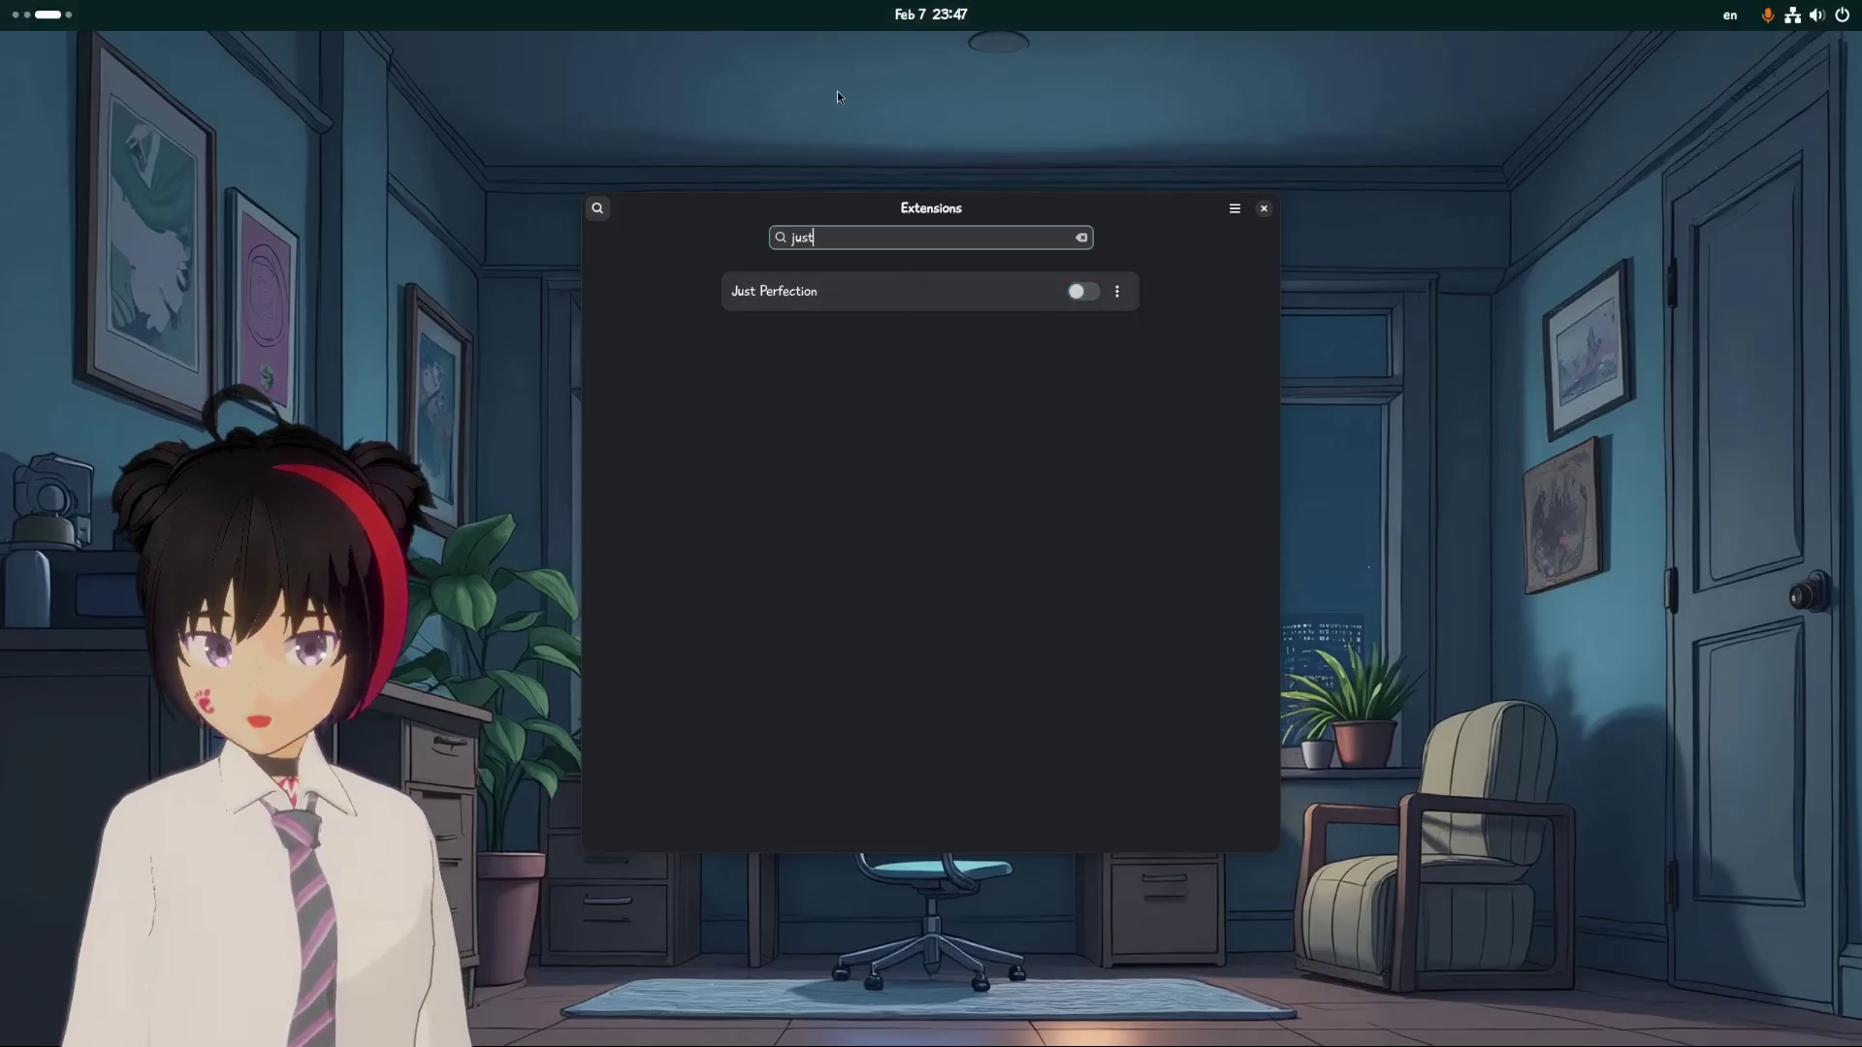
Shift Extensions left and open a new Files window from the dock
{"action": "left_click_drag", "start_coordinate": [870, 456], "coordinate": [568, 454]}
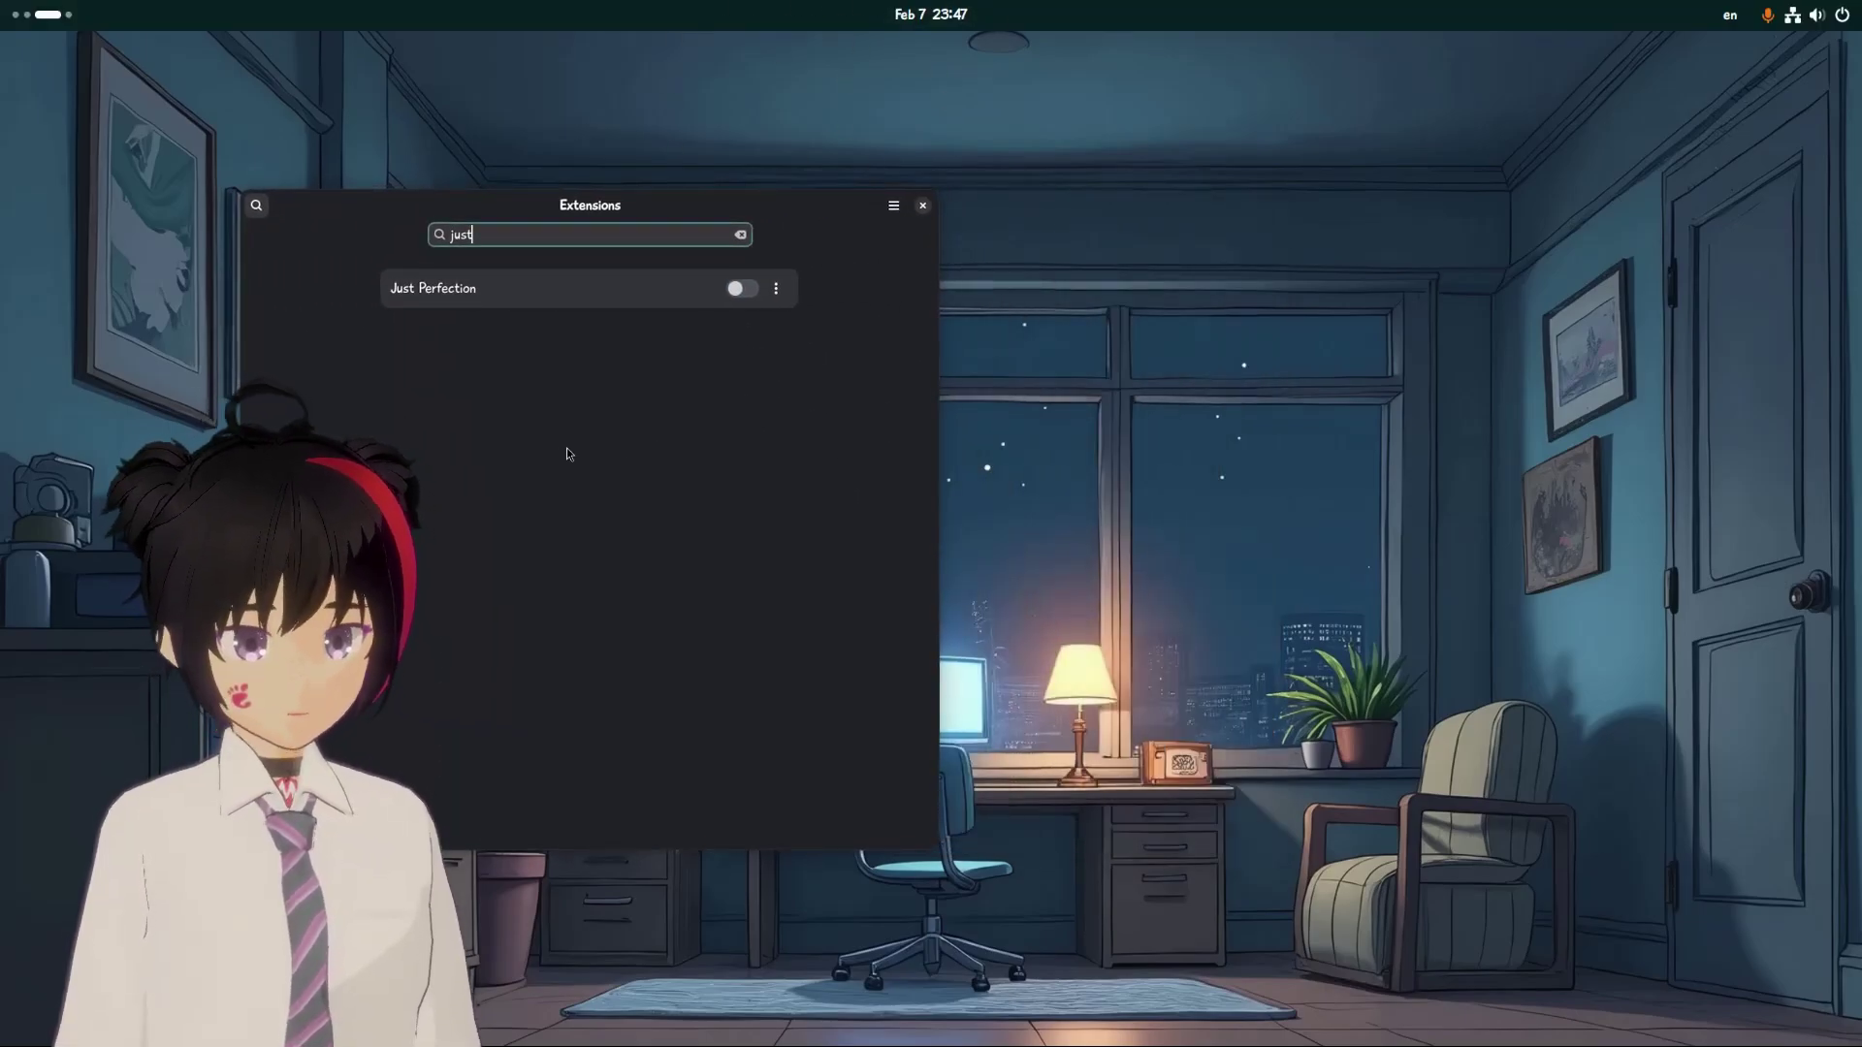
{"action": "key", "text": "super"}
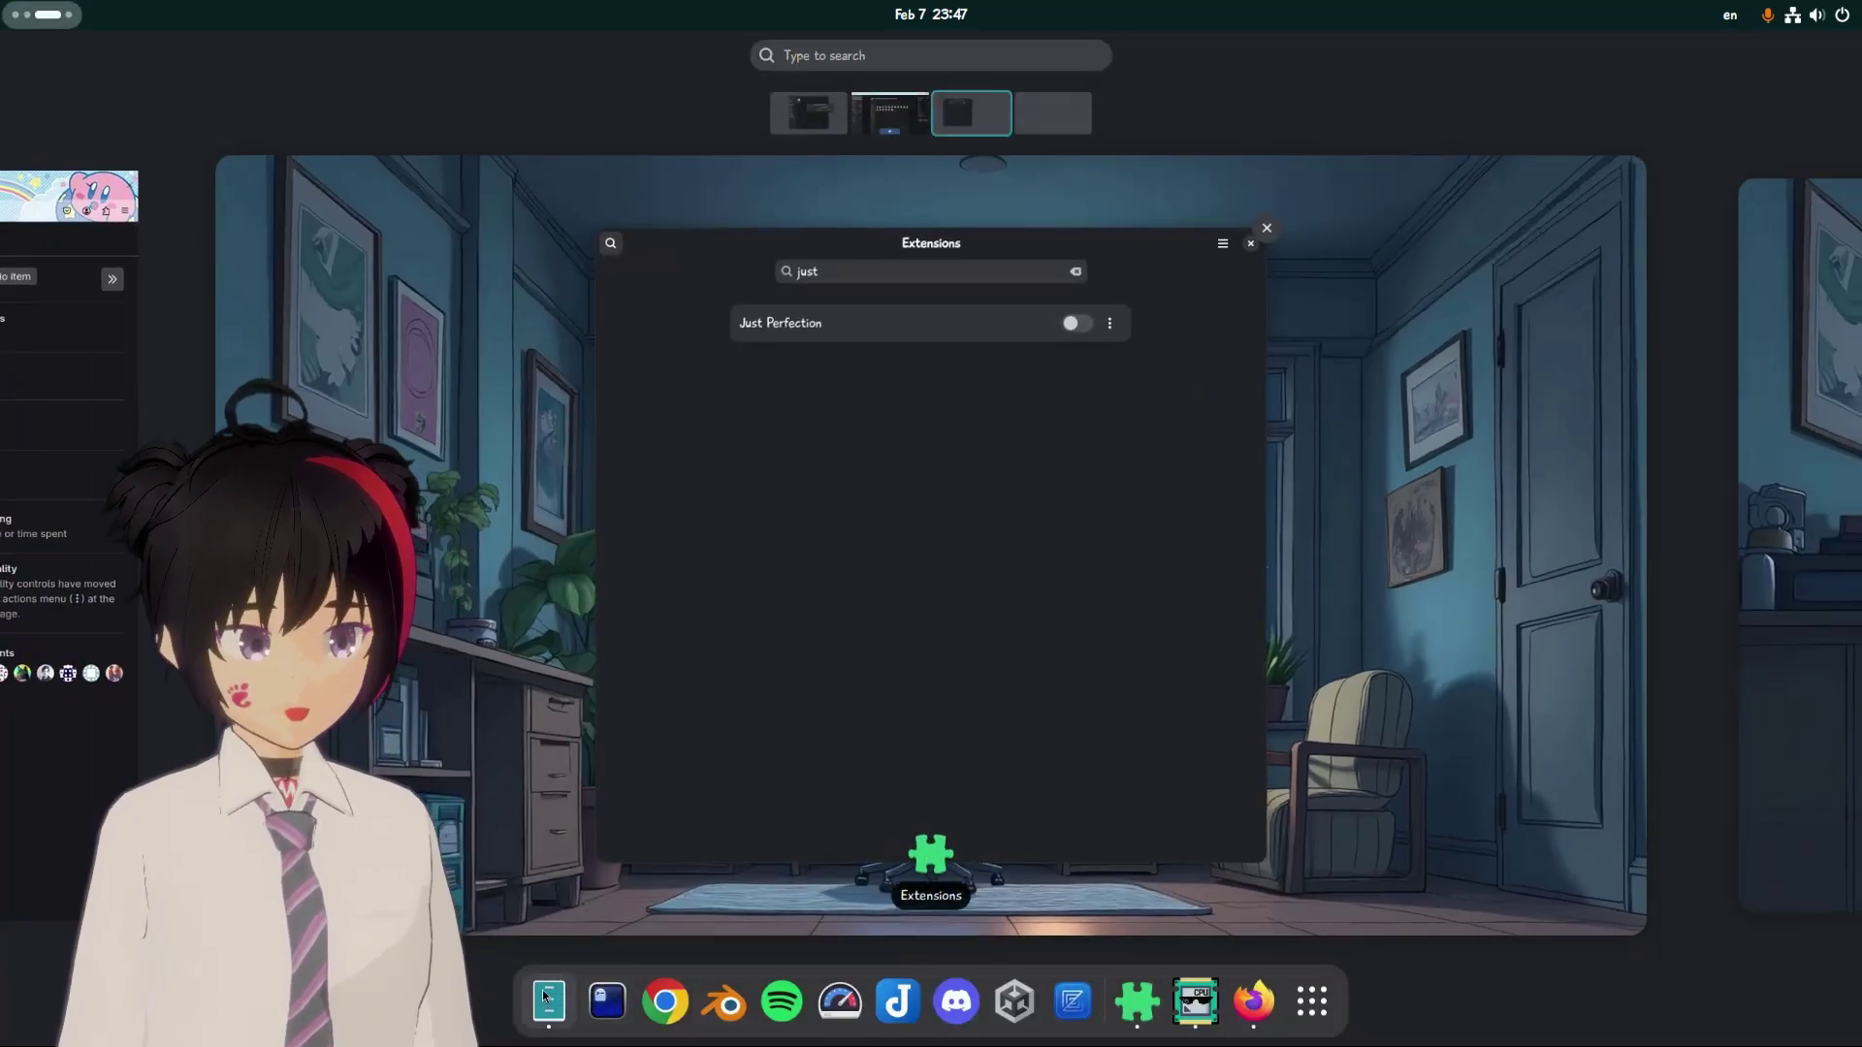
{"action": "left_click_drag", "start_coordinate": [549, 1001], "coordinate": [811, 623]}
Open Settings from the desktop's right-click menu
{"action": "key", "text": "super"}
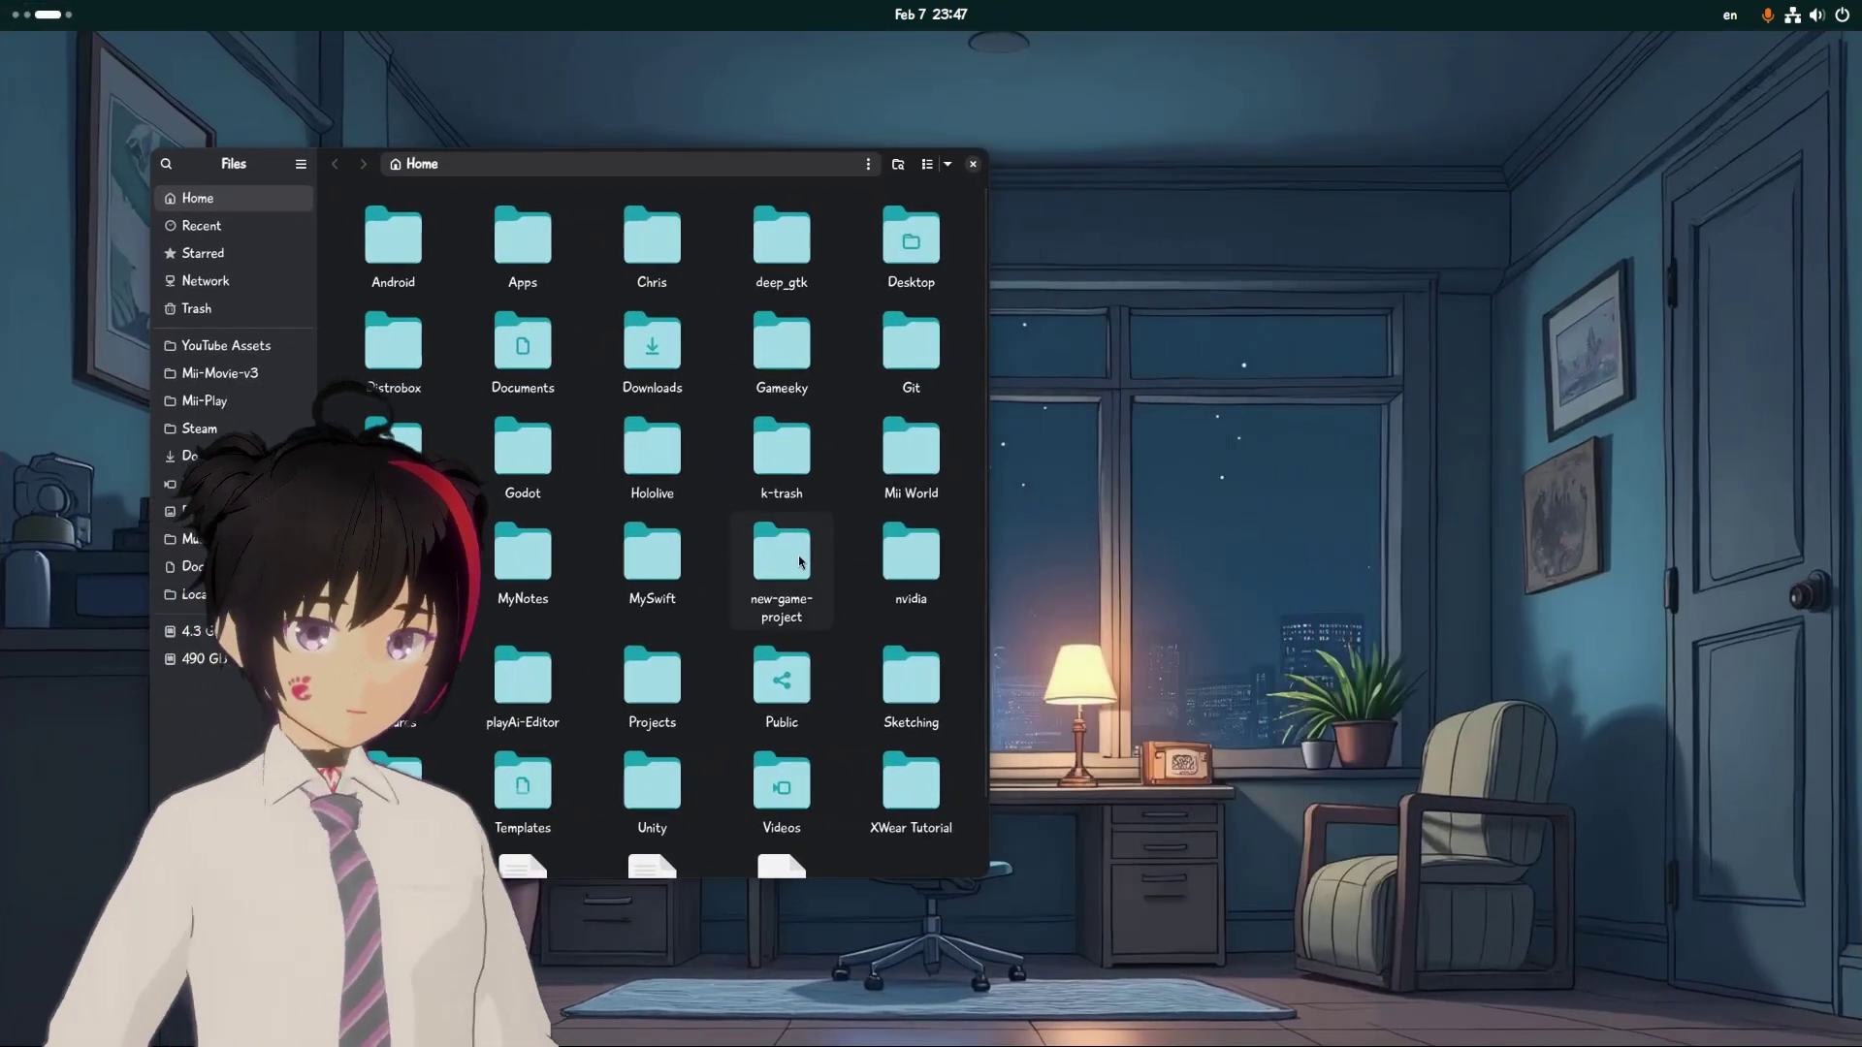
{"action": "right_click", "coordinate": [1248, 293]}
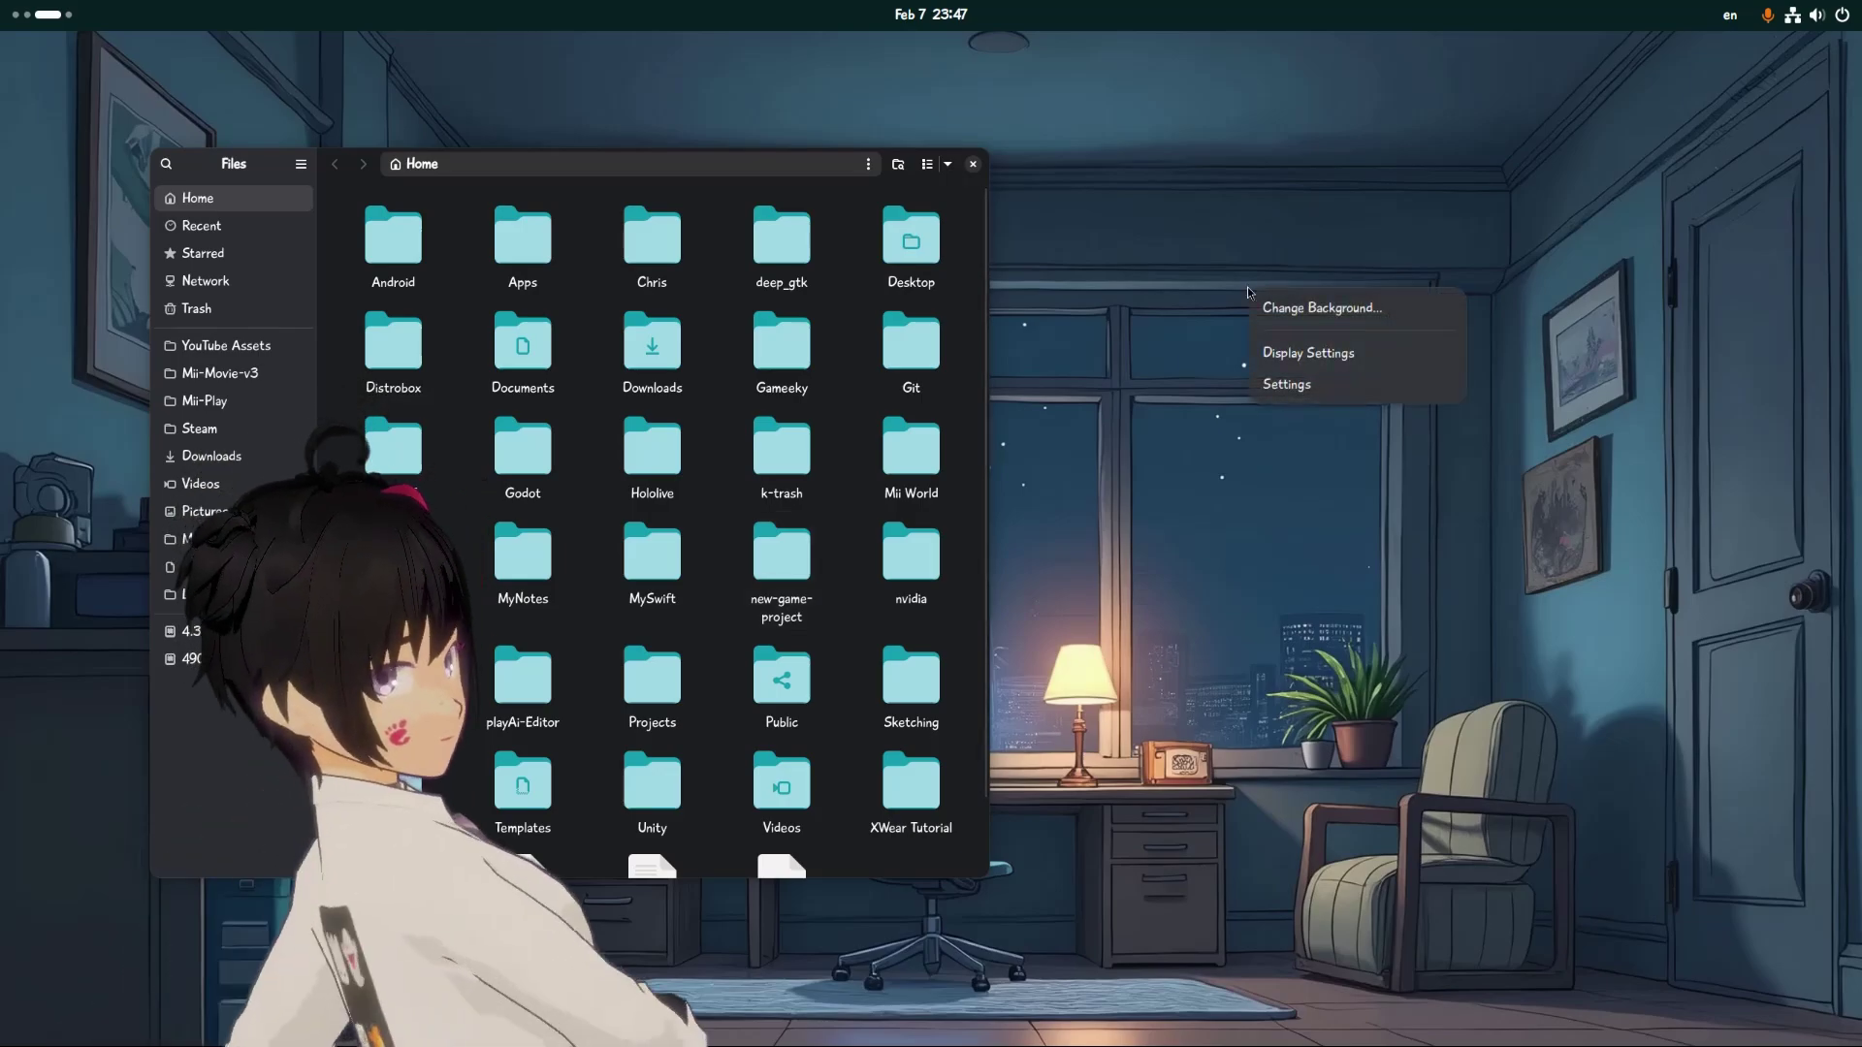
{"action": "left_click", "coordinate": [1287, 385]}
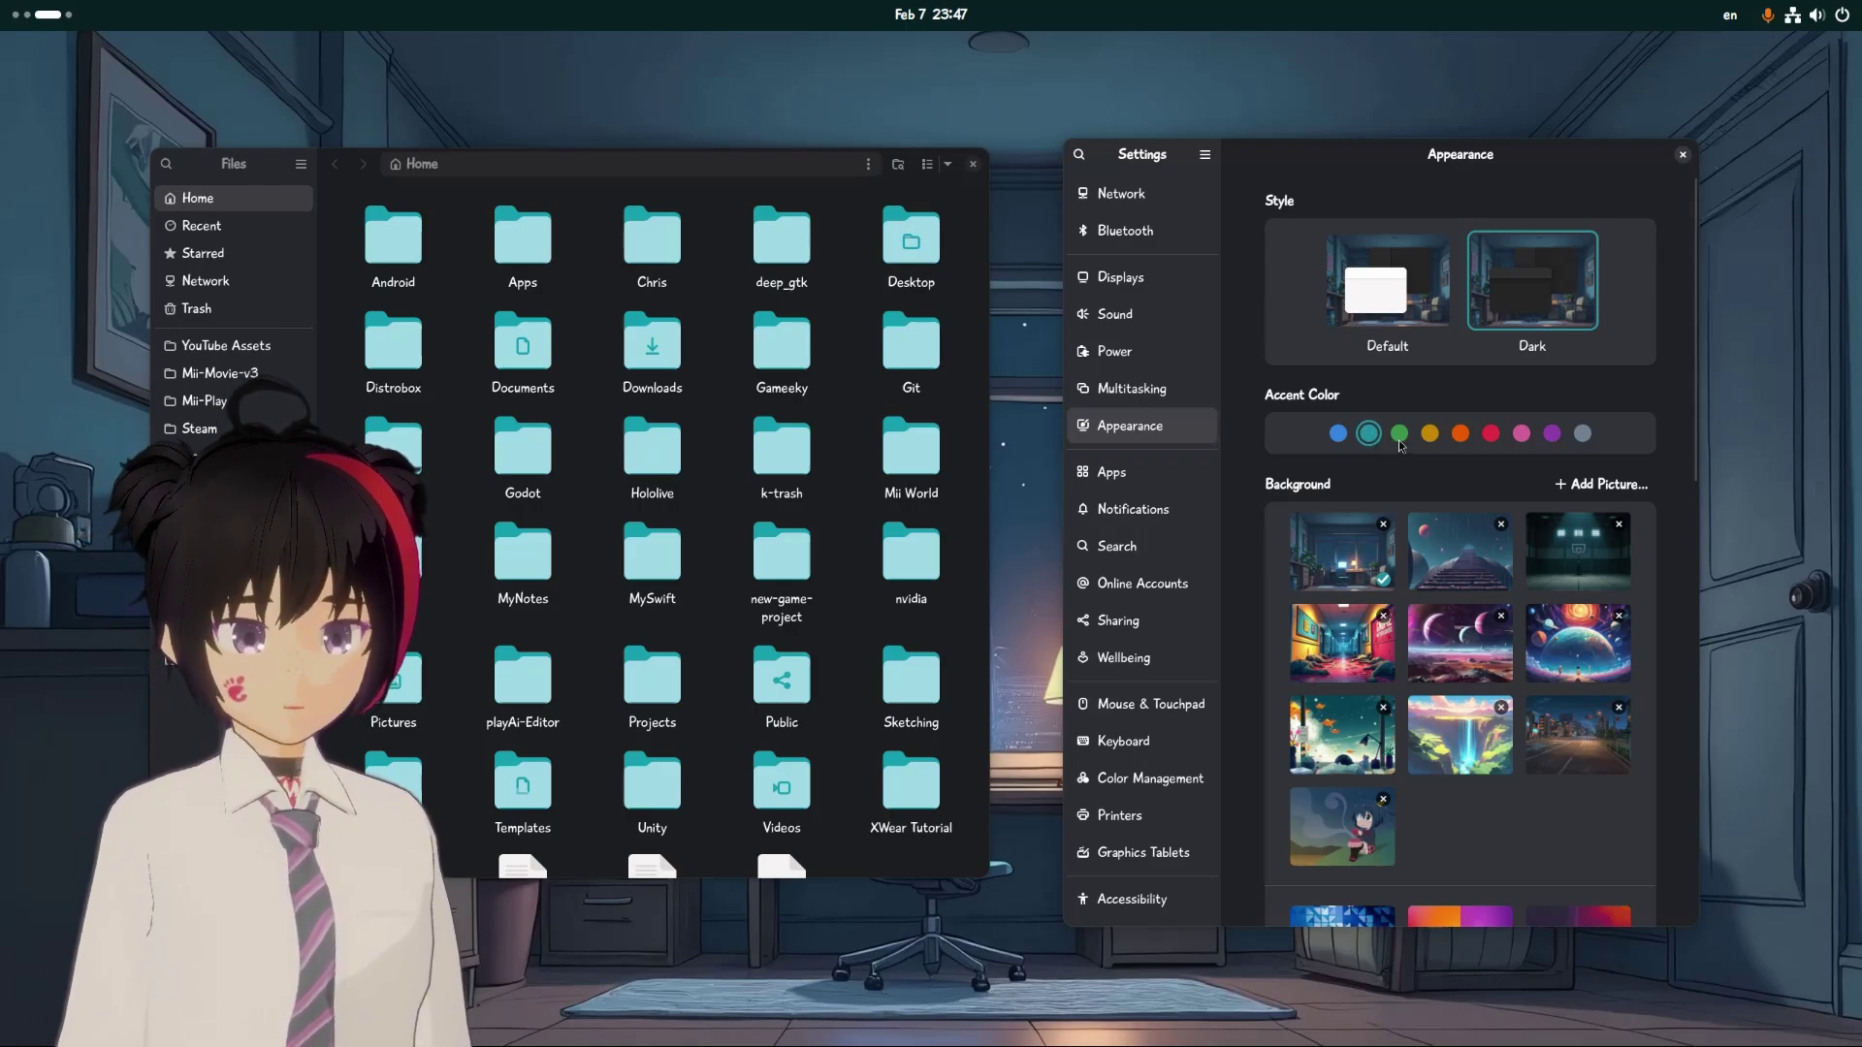
Try green, yellow and orange accent colours, settling on pink
{"action": "left_click", "coordinate": [1399, 439]}
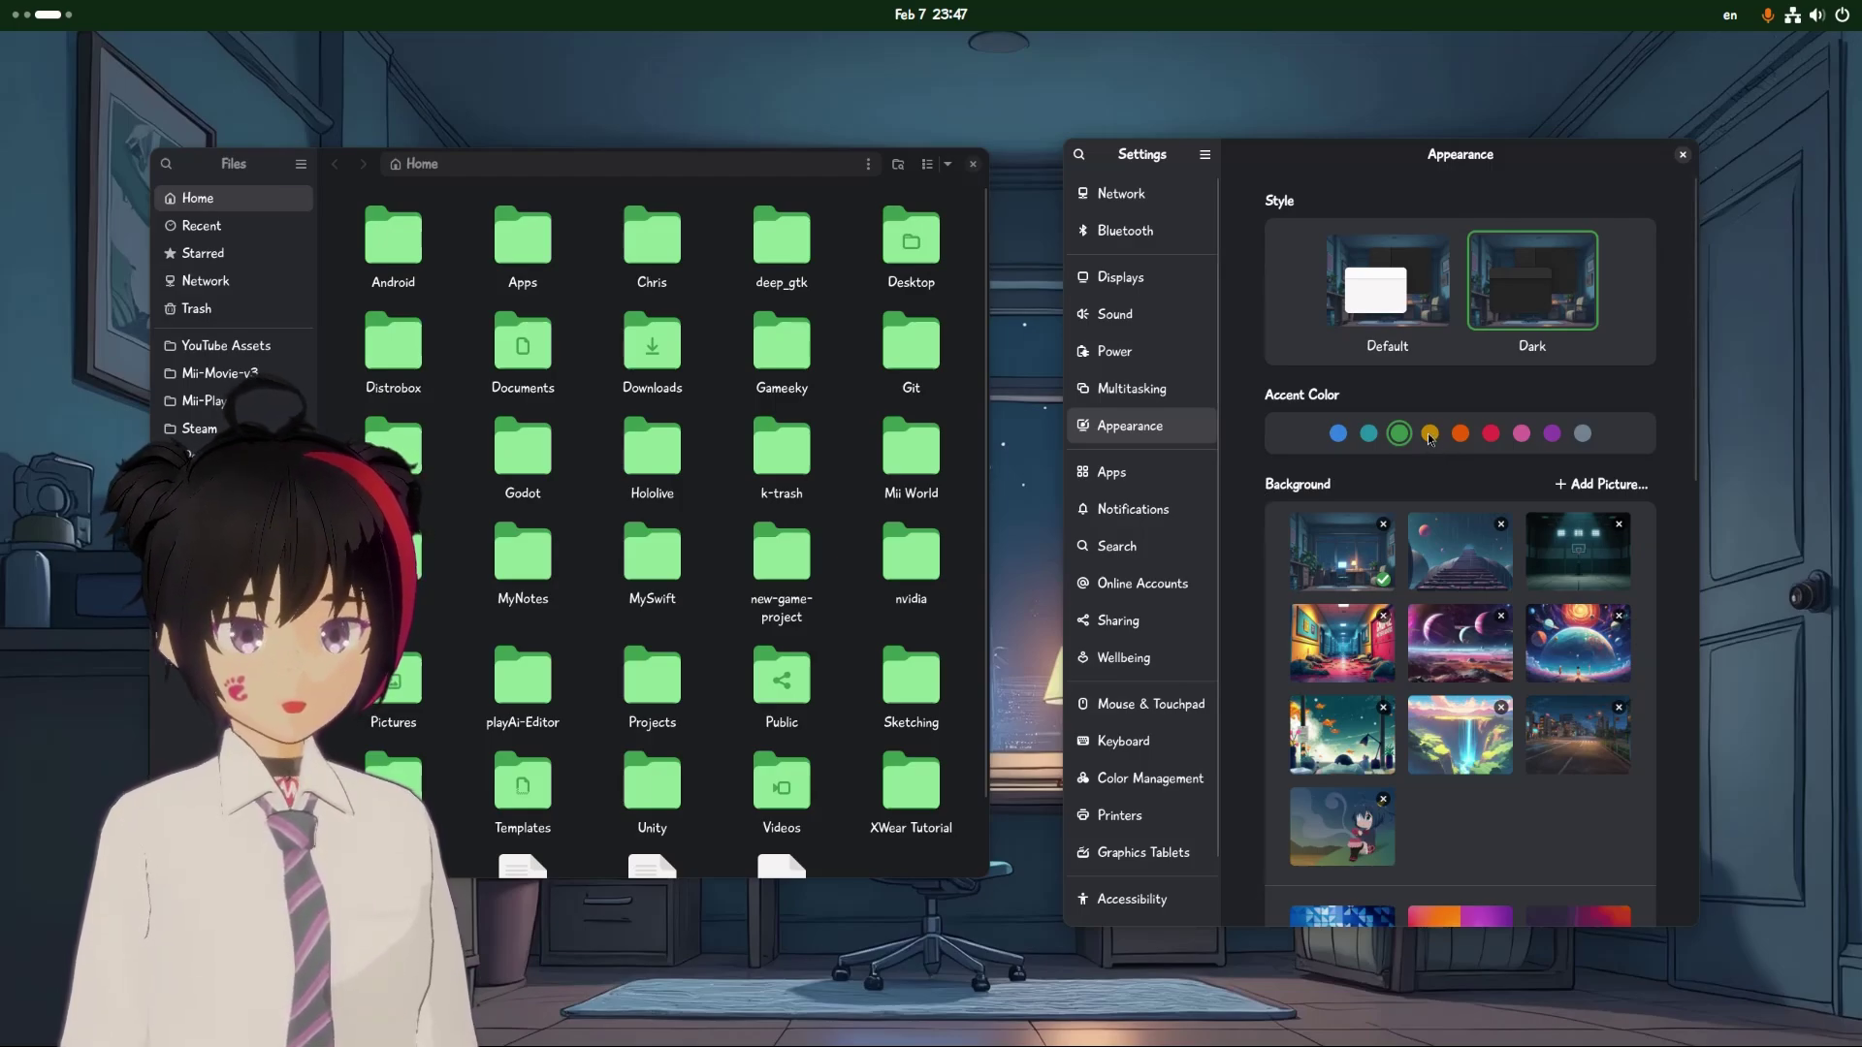
{"action": "left_click", "coordinate": [1430, 435]}
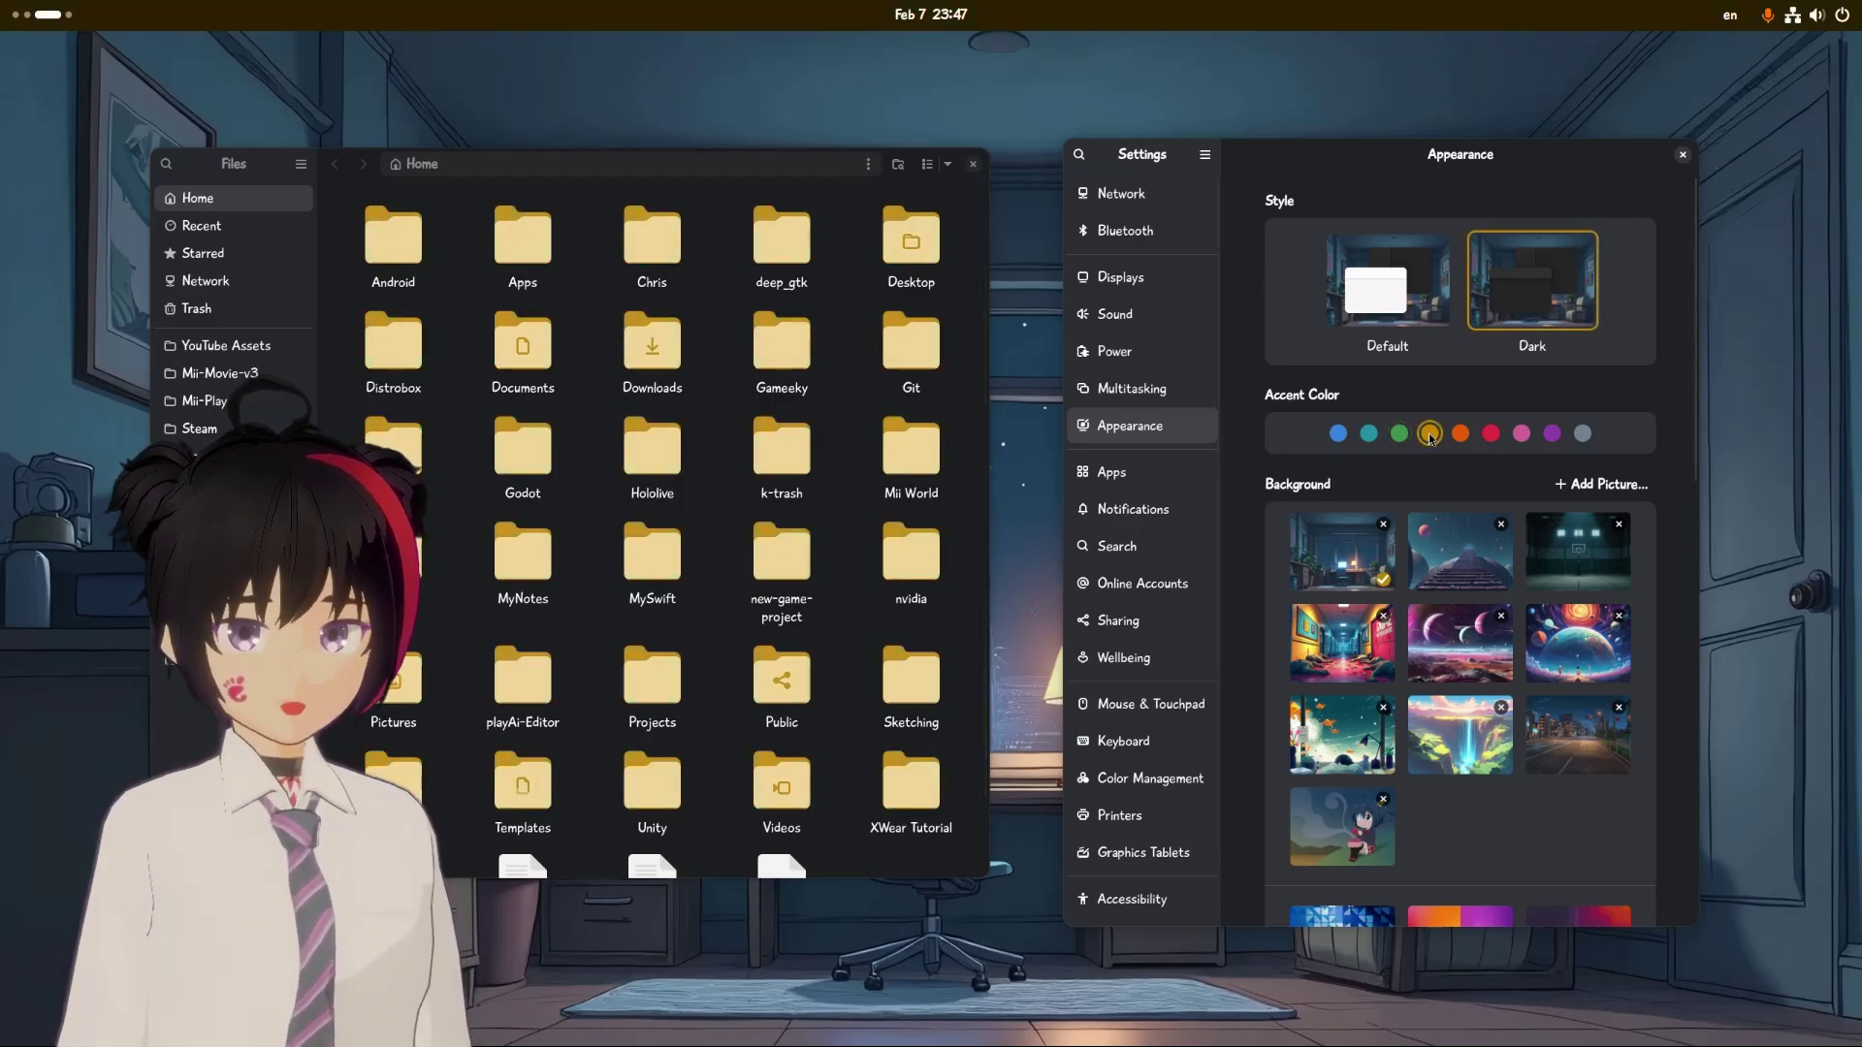
{"action": "left_click", "coordinate": [1461, 435]}
{"action": "left_click", "coordinate": [1492, 434]}
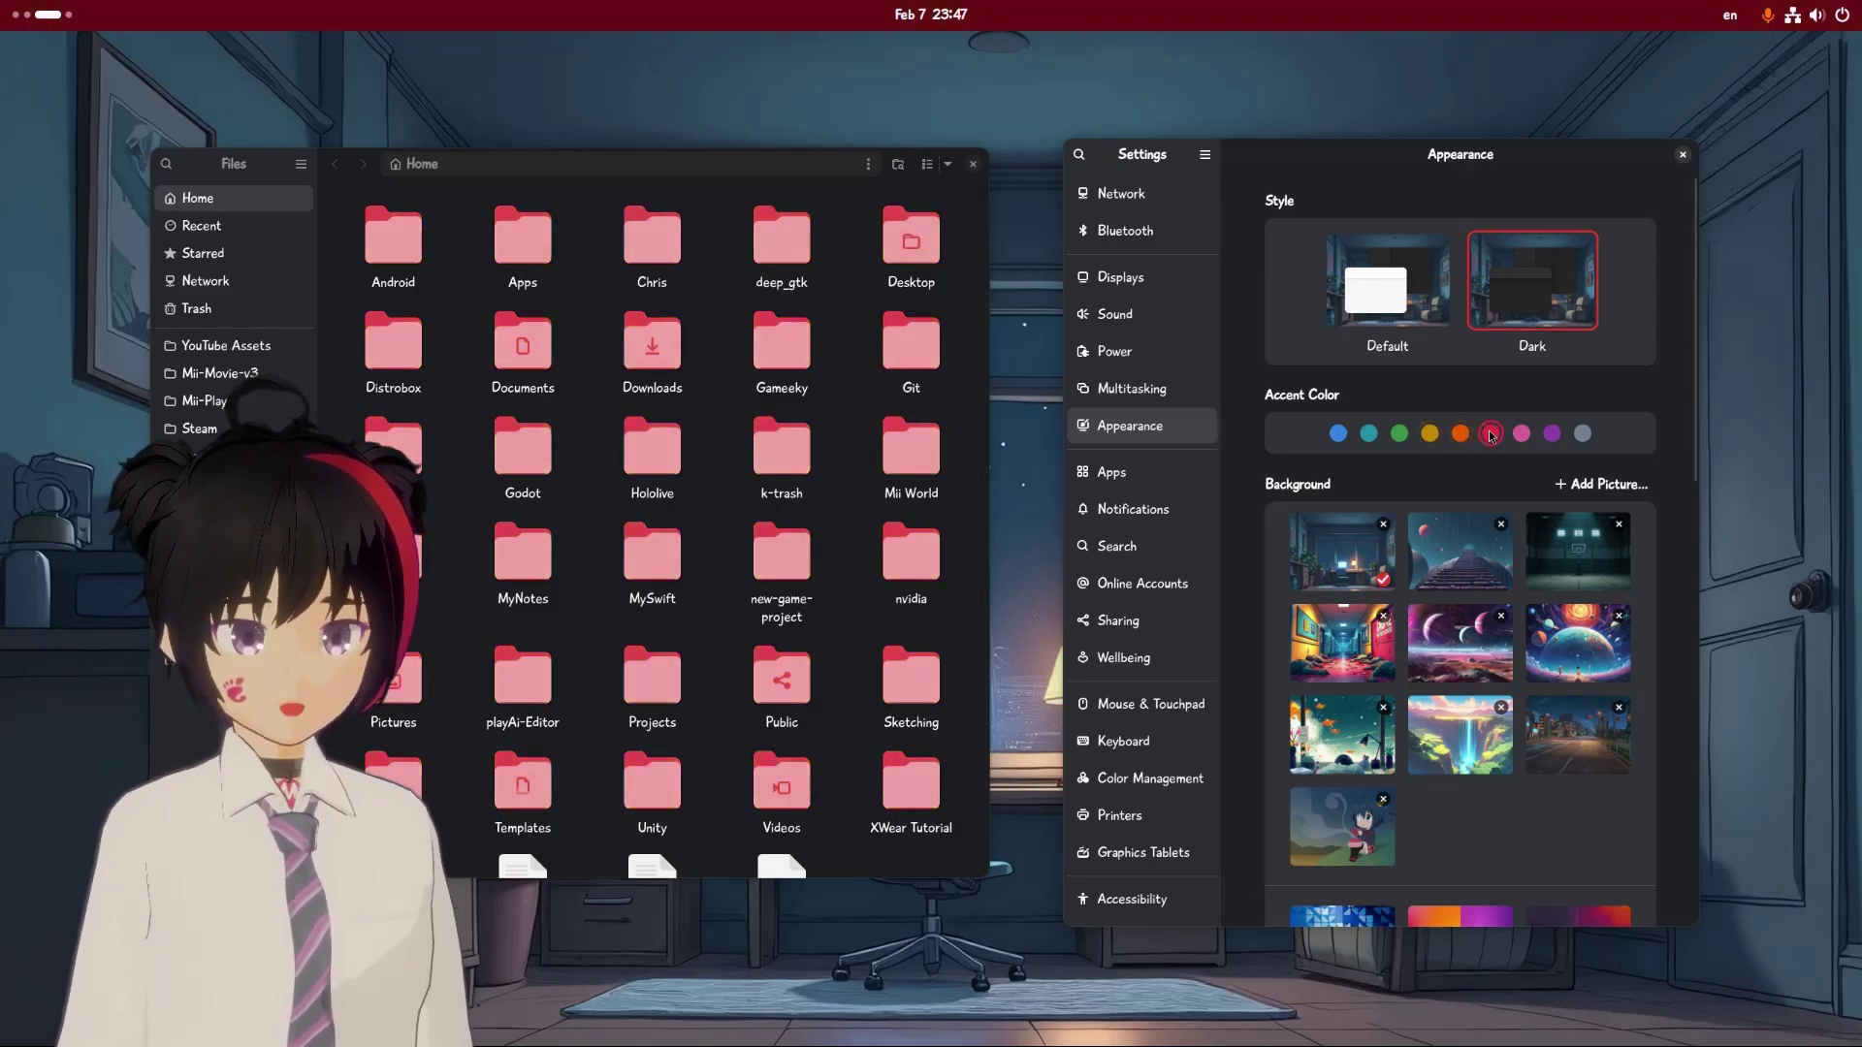
{"action": "left_click", "coordinate": [1520, 434]}
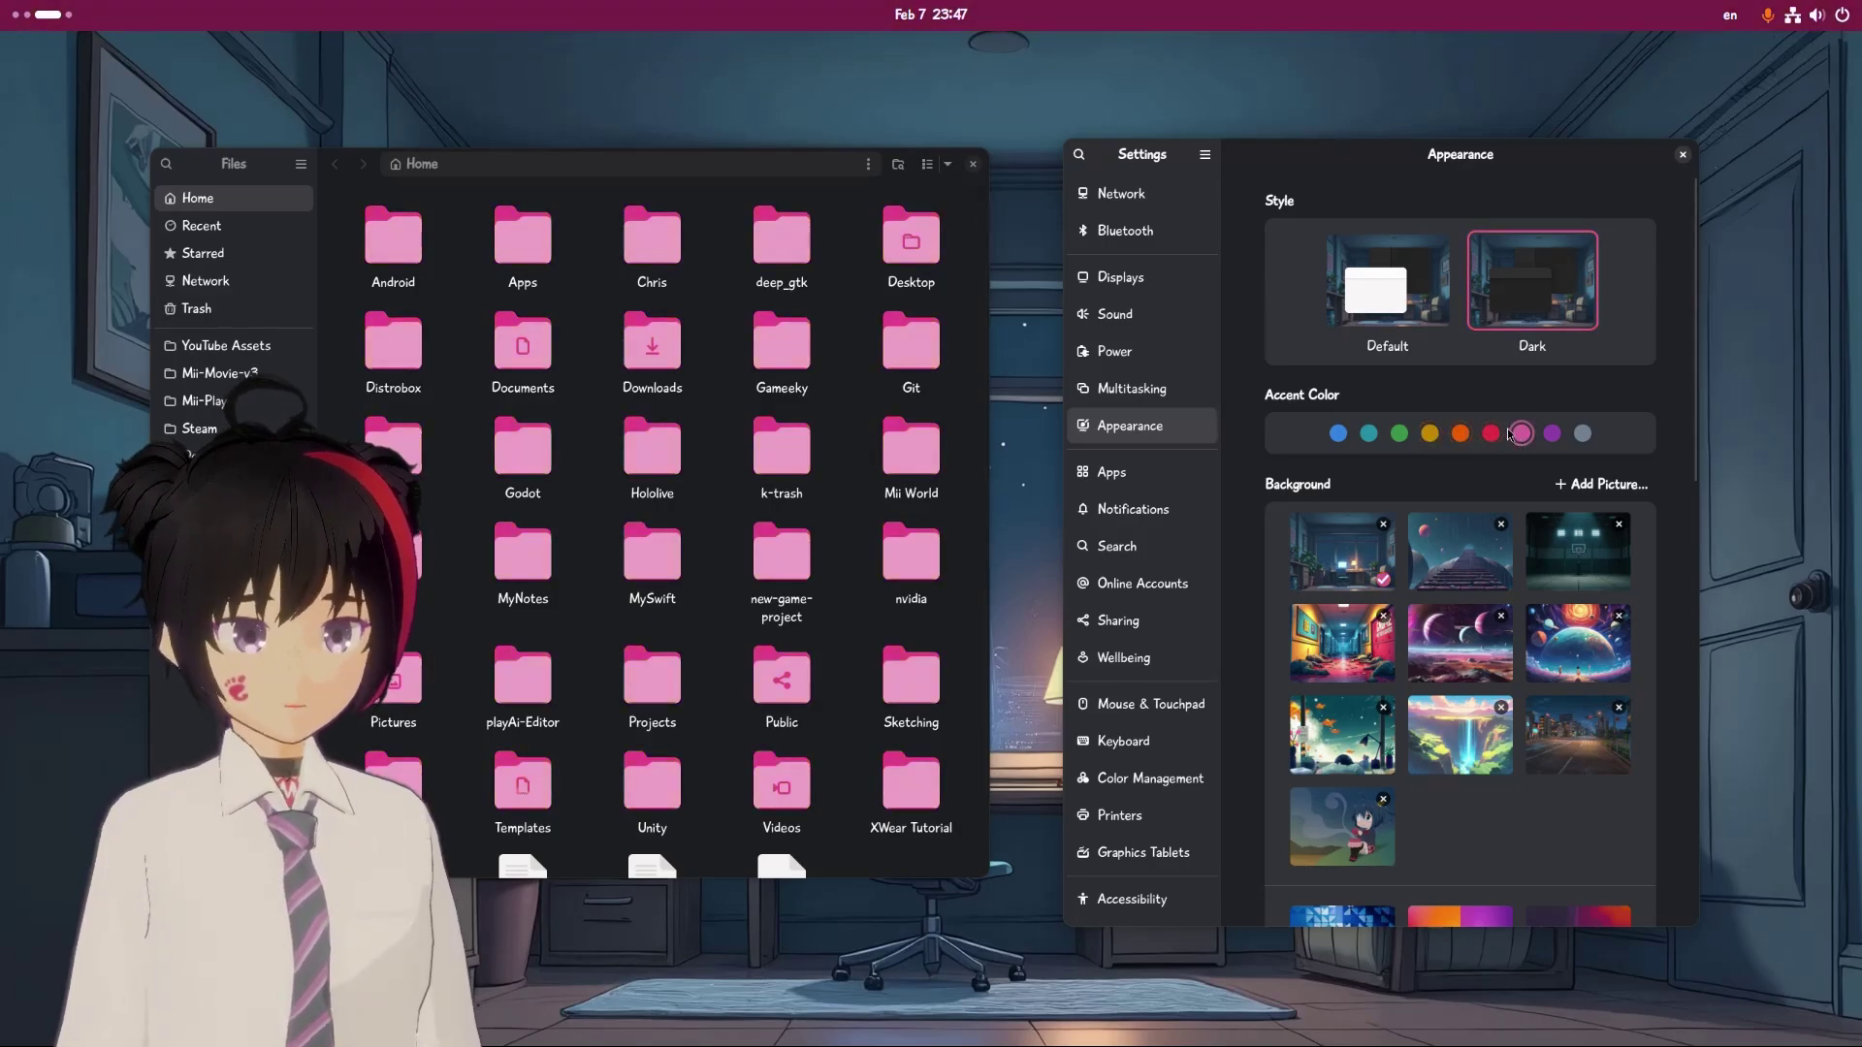
Open and close the calendar panel, then nudge the Files window up
{"action": "left_click", "coordinate": [932, 15]}
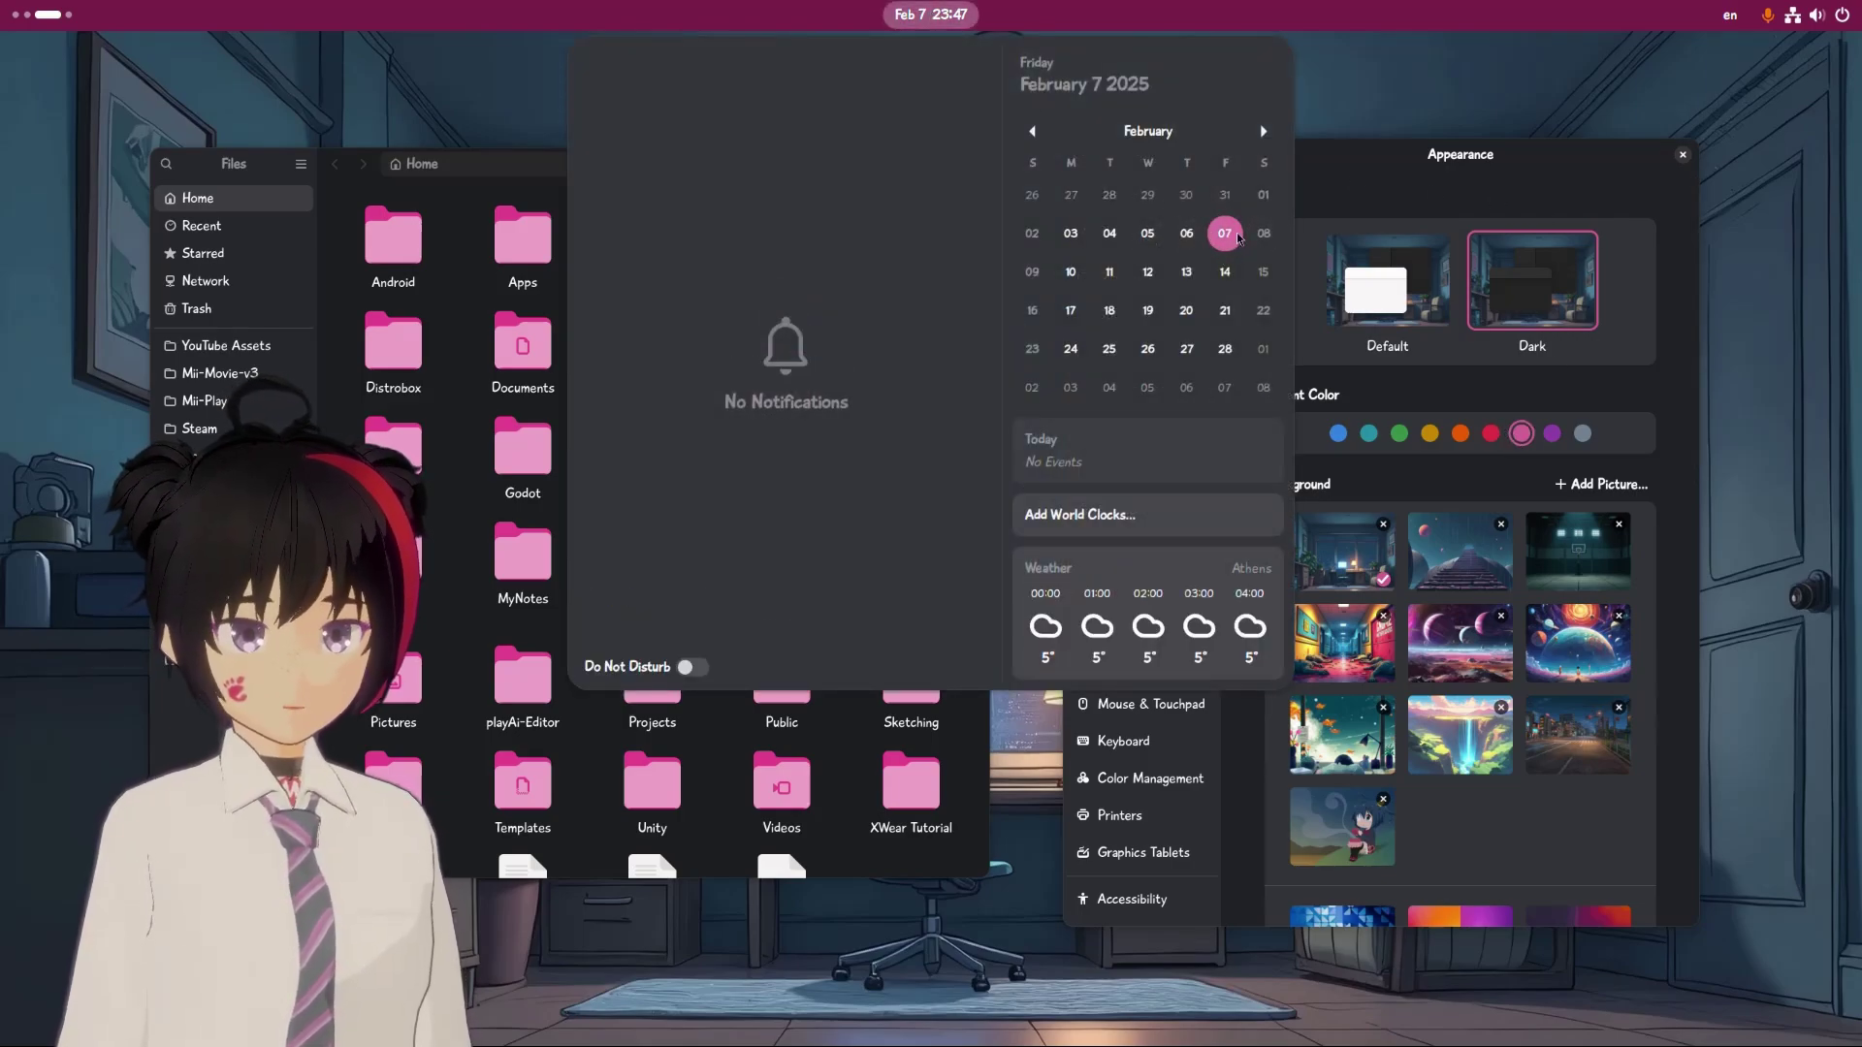
{"action": "left_click", "coordinate": [1331, 105]}
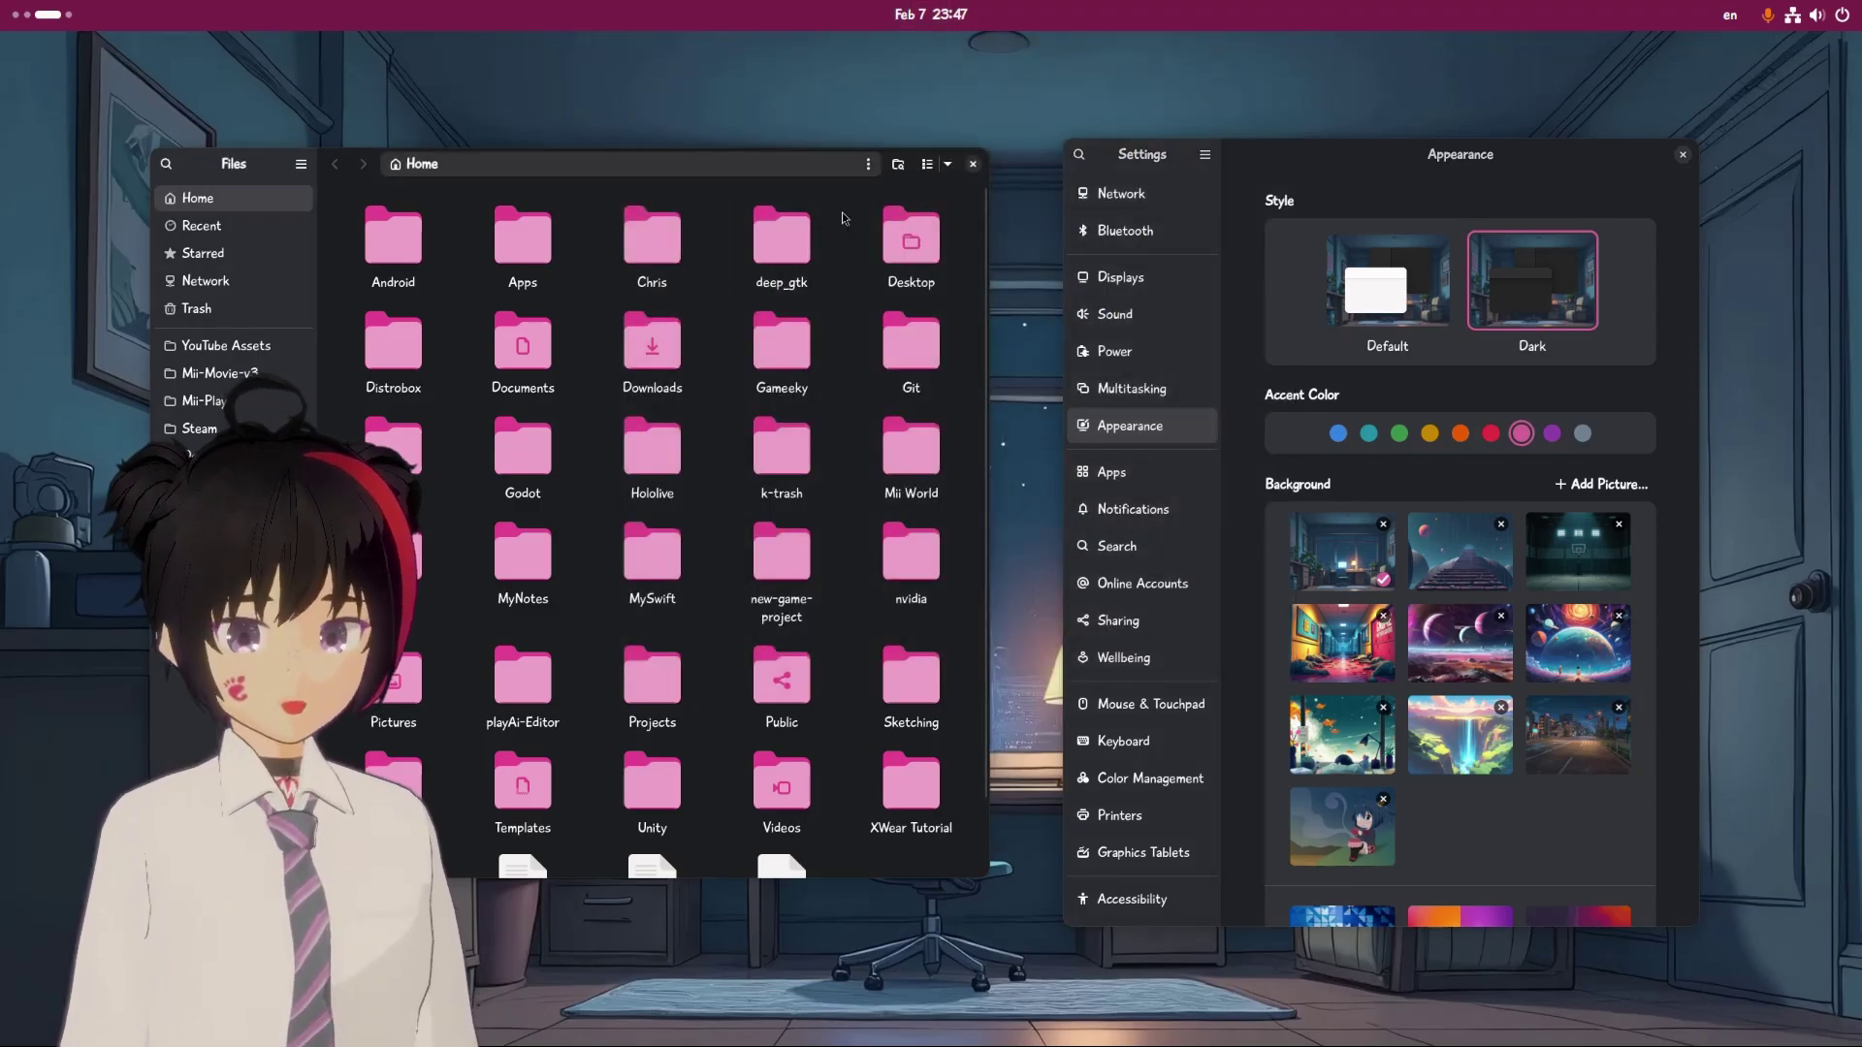
{"action": "left_click_drag", "start_coordinate": [842, 218], "coordinate": [842, 178]}
Maximize Files, then bring Extensions forward and search for 'useles'
{"action": "key", "text": "super+Up"}
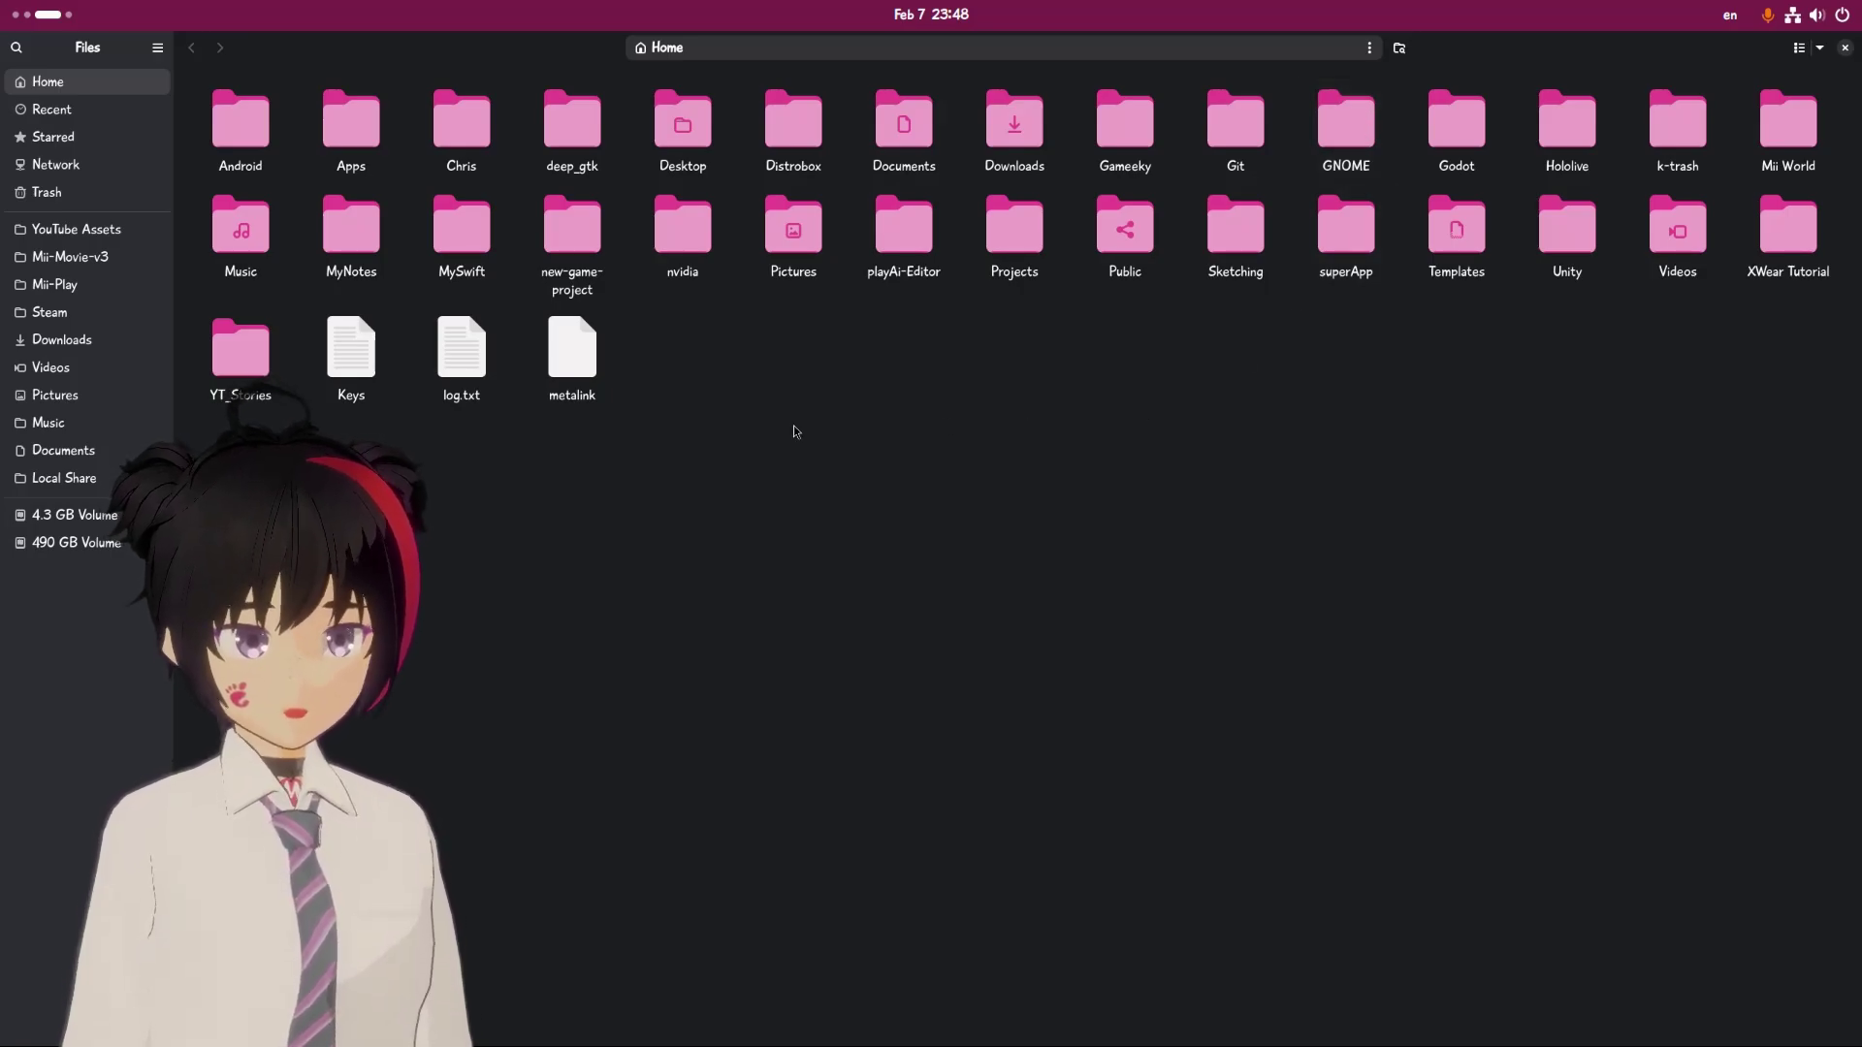
{"action": "key", "text": "super"}
{"action": "left_click", "coordinate": [509, 265]}
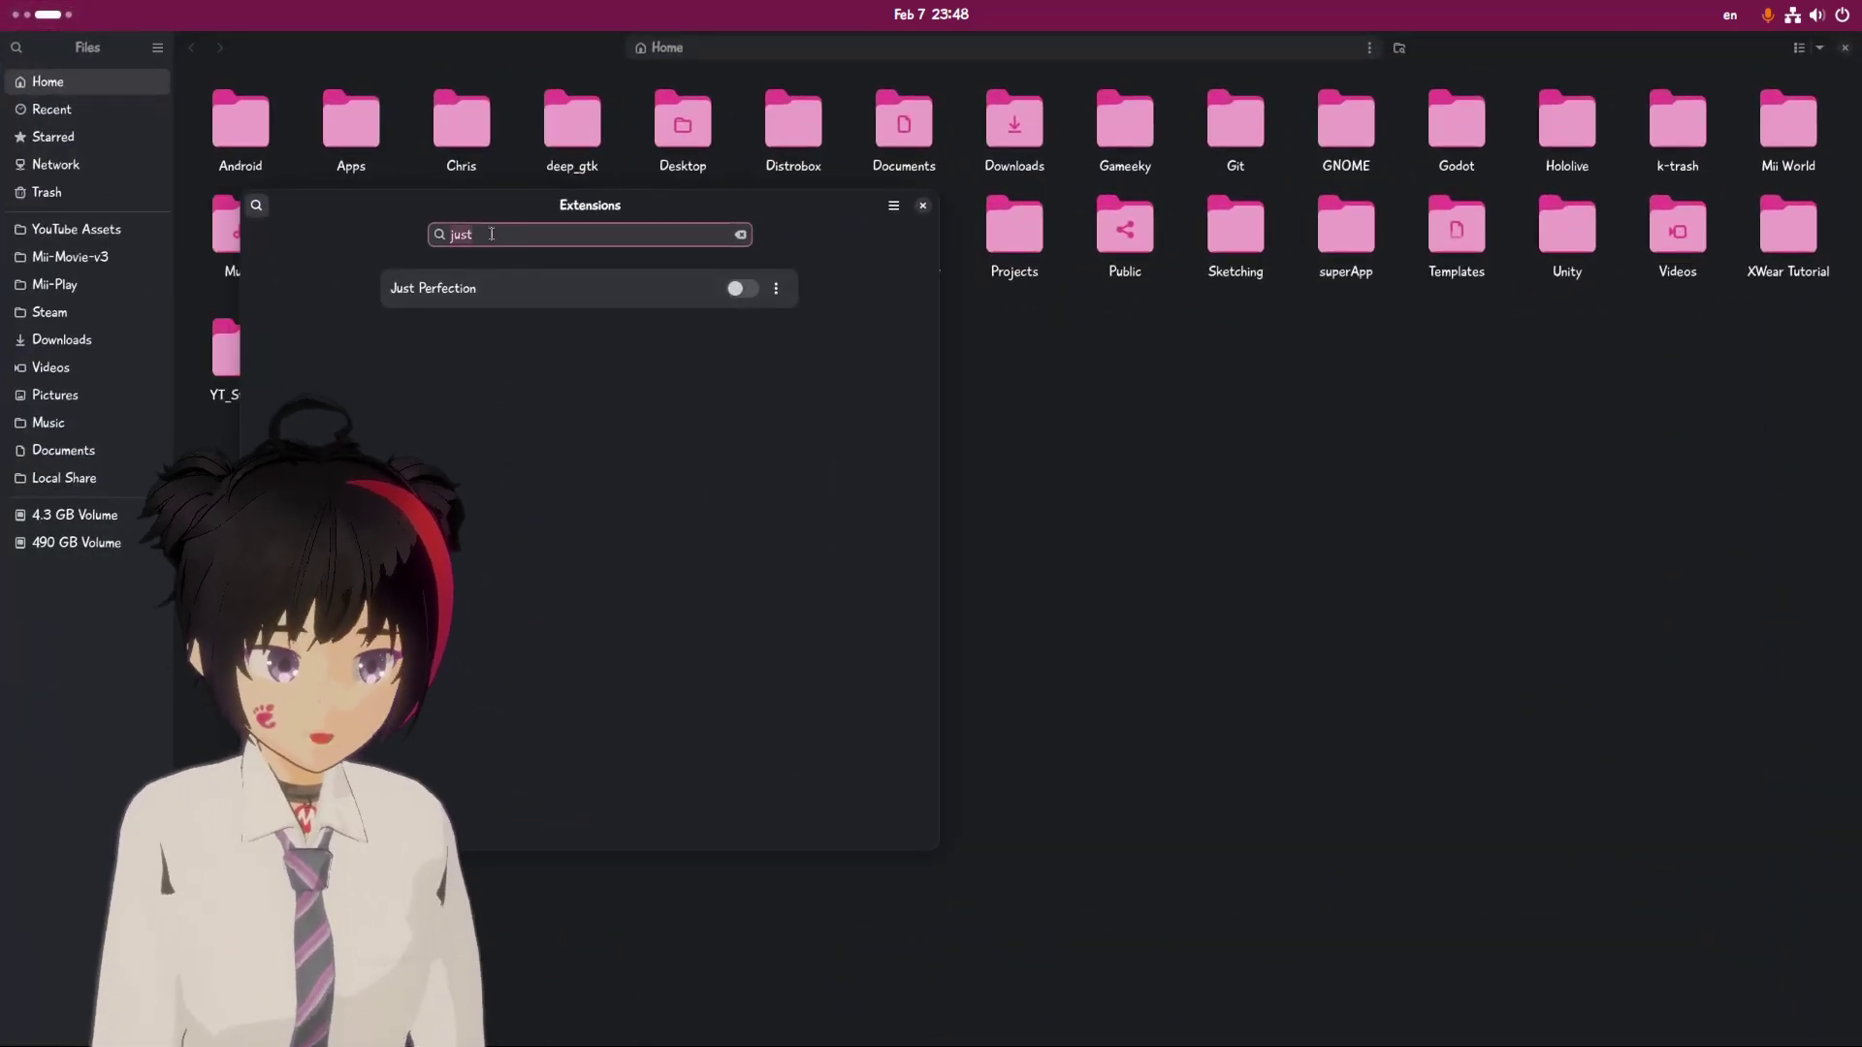
{"action": "key", "text": "BackSpace"}
{"action": "key", "text": "BackSpace"}
{"action": "key", "text": "BackSpace"}
{"action": "key", "text": "BackSpace"}
{"action": "type", "text": "useles"}
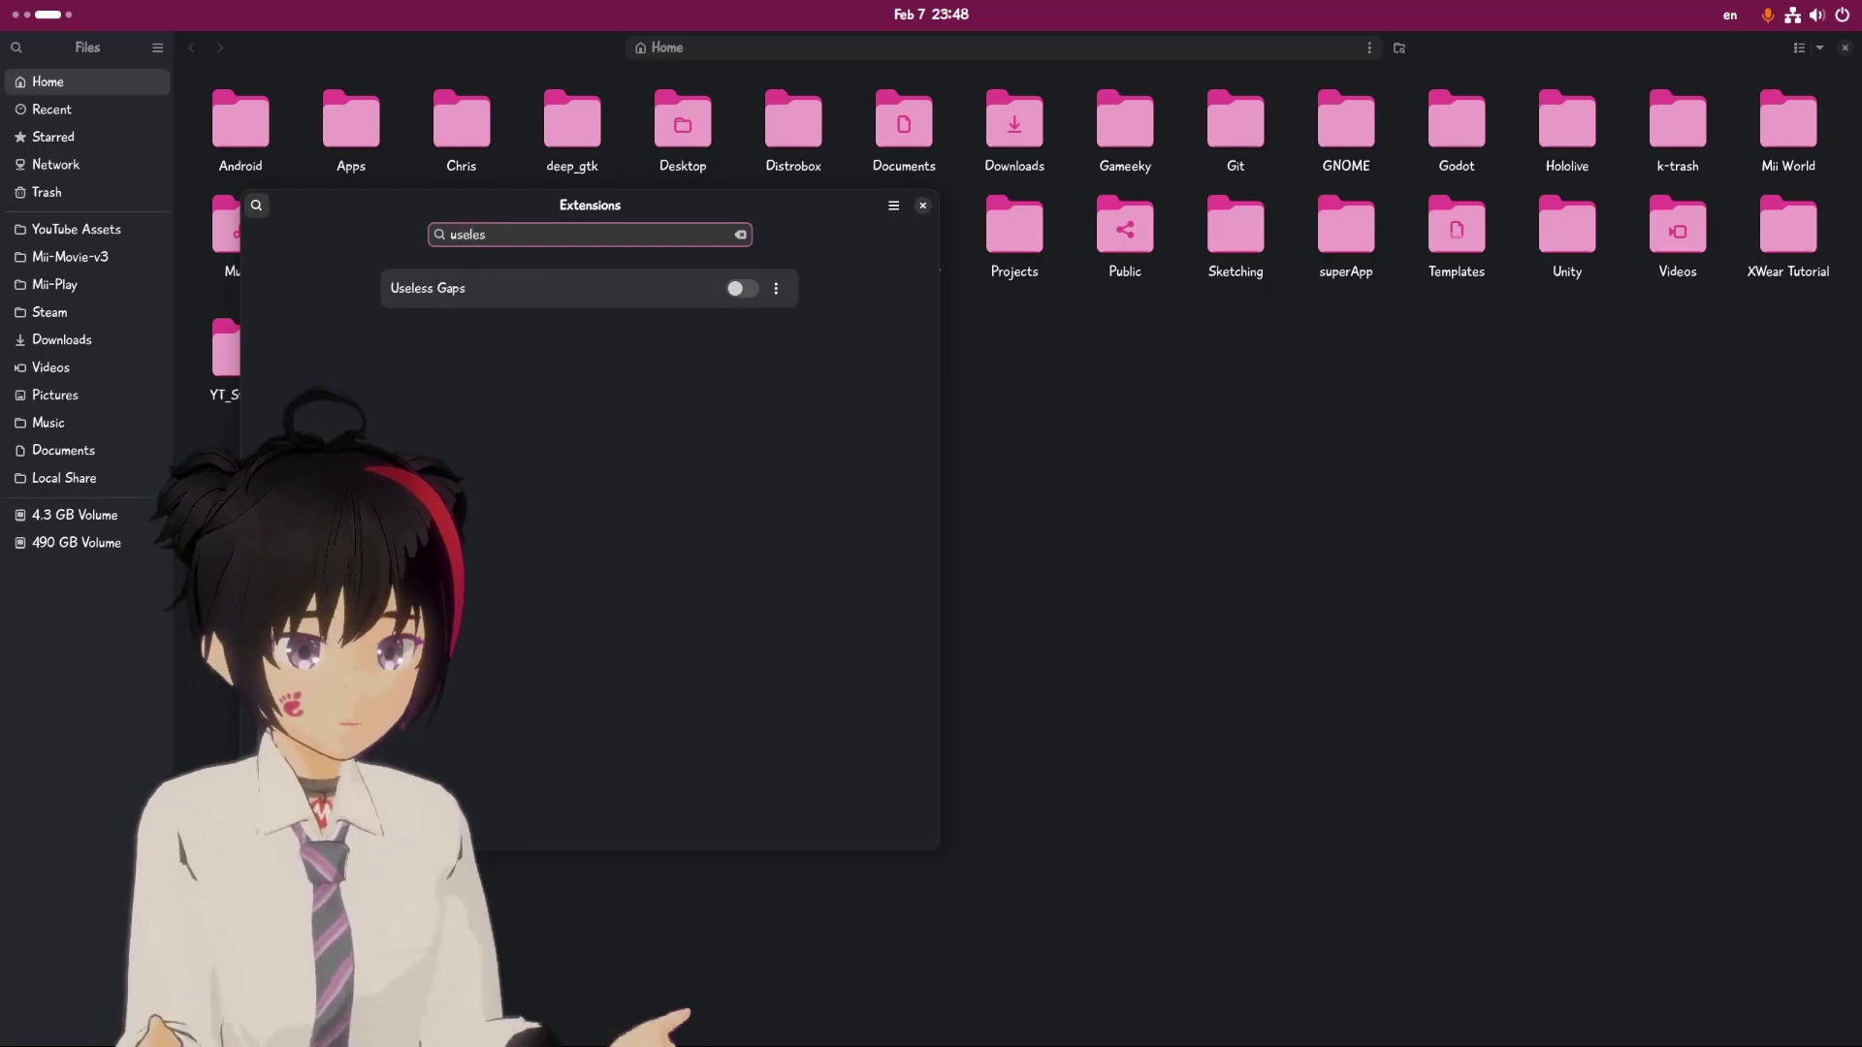
Check Useless Gaps settings (Gap Size 20), enable the extension, and dismiss Extensions
{"action": "left_click", "coordinate": [777, 288]}
{"action": "left_click", "coordinate": [773, 452]}
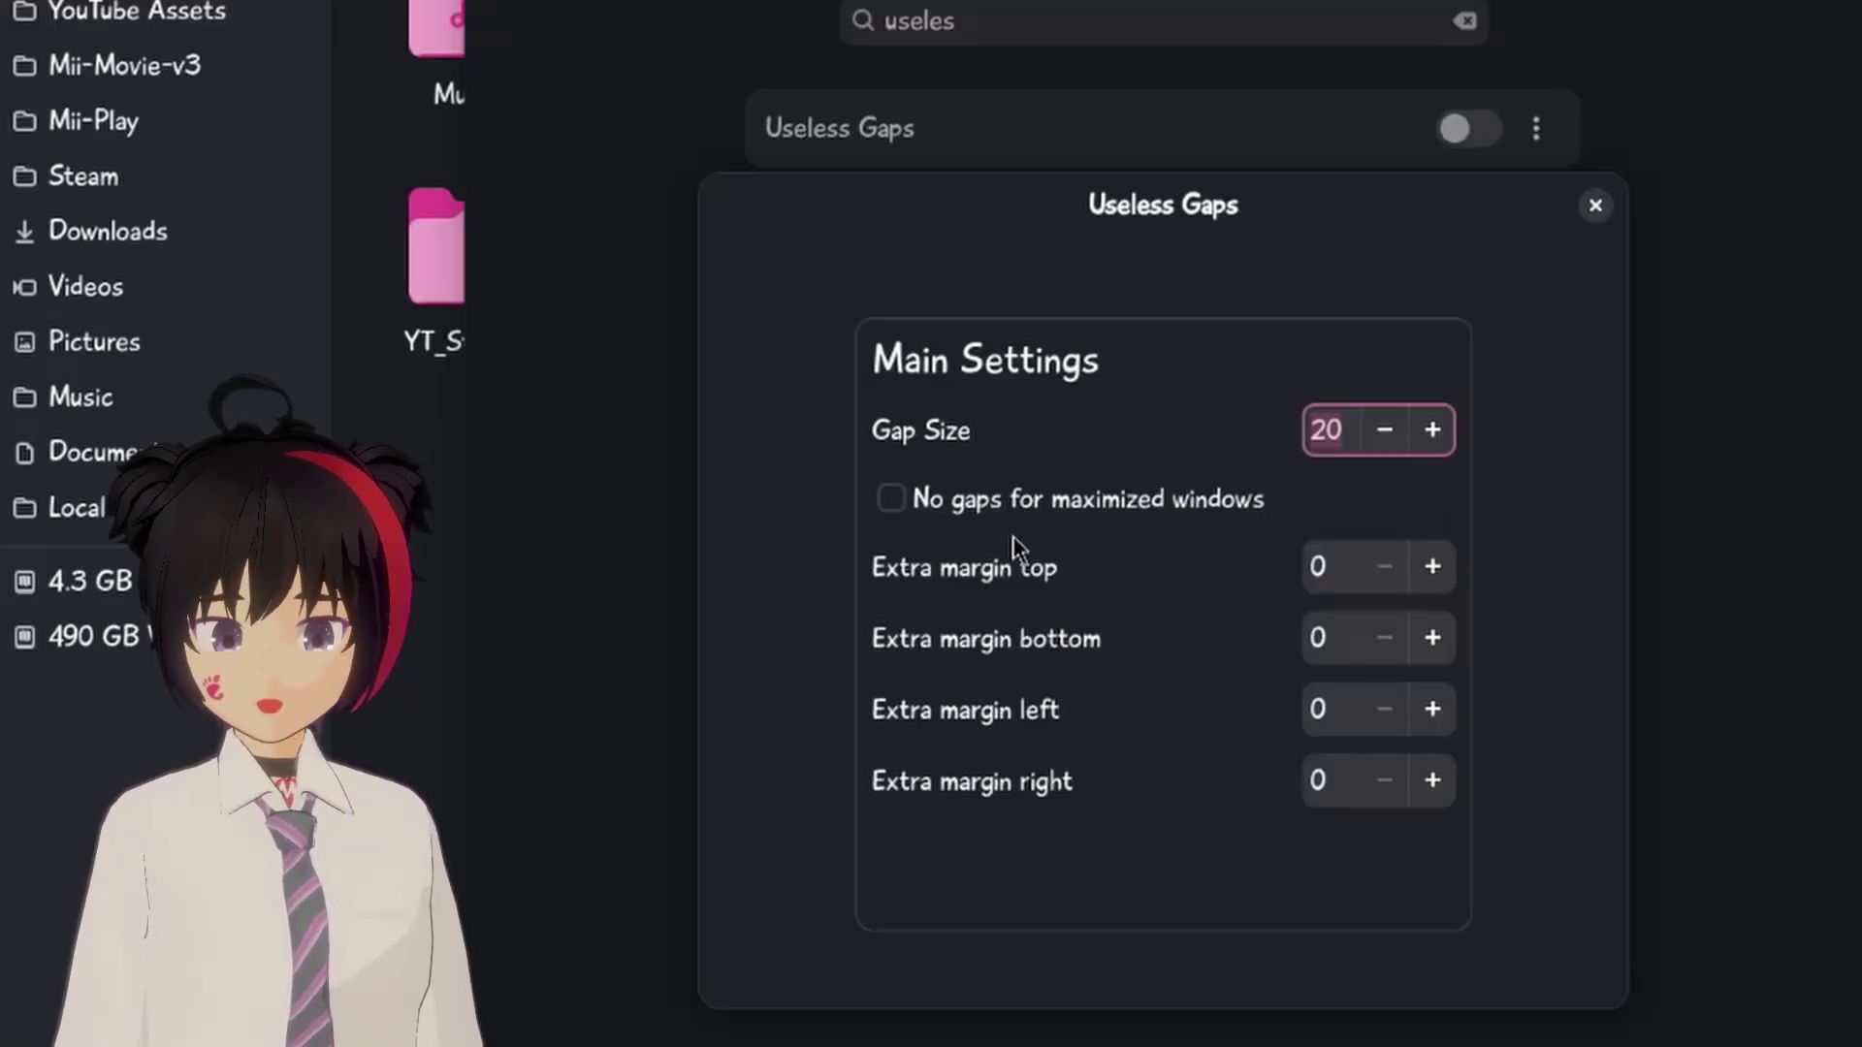
{"action": "left_click", "coordinate": [1595, 205]}
{"action": "left_click", "coordinate": [1478, 138]}
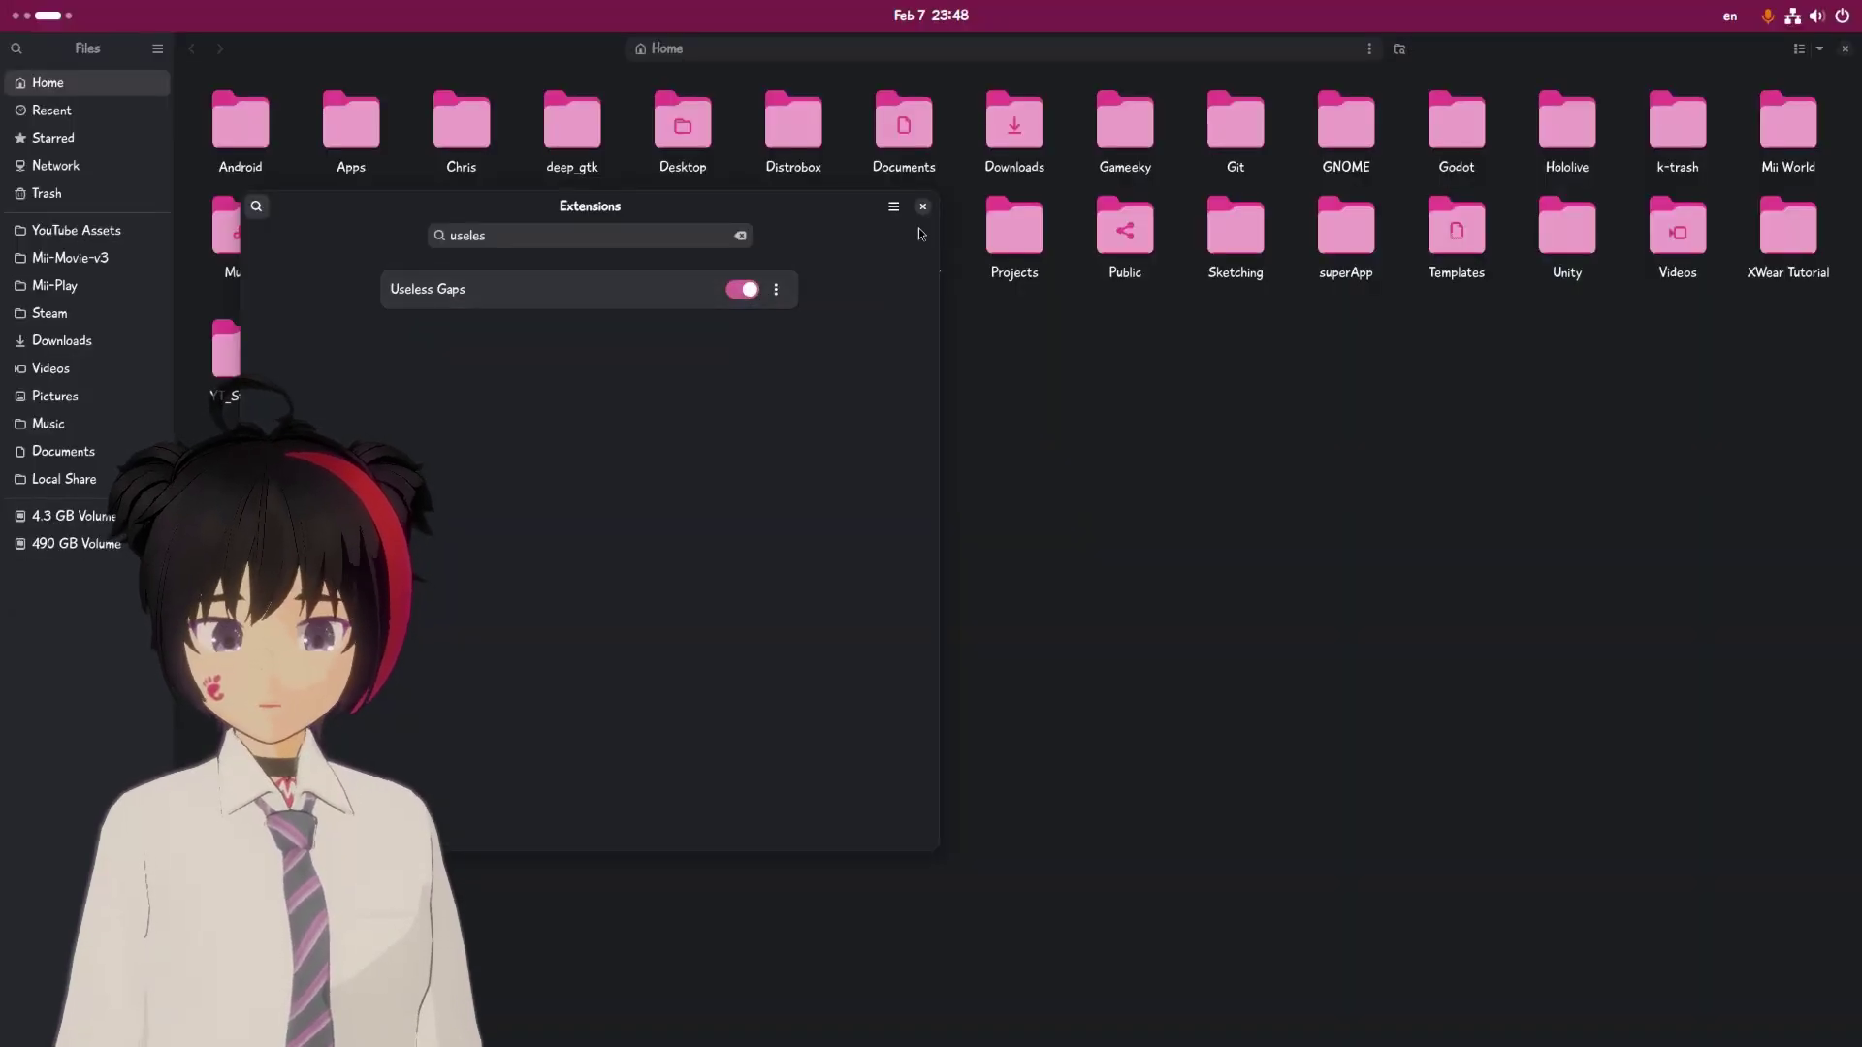
{"action": "left_click", "coordinate": [922, 207]}
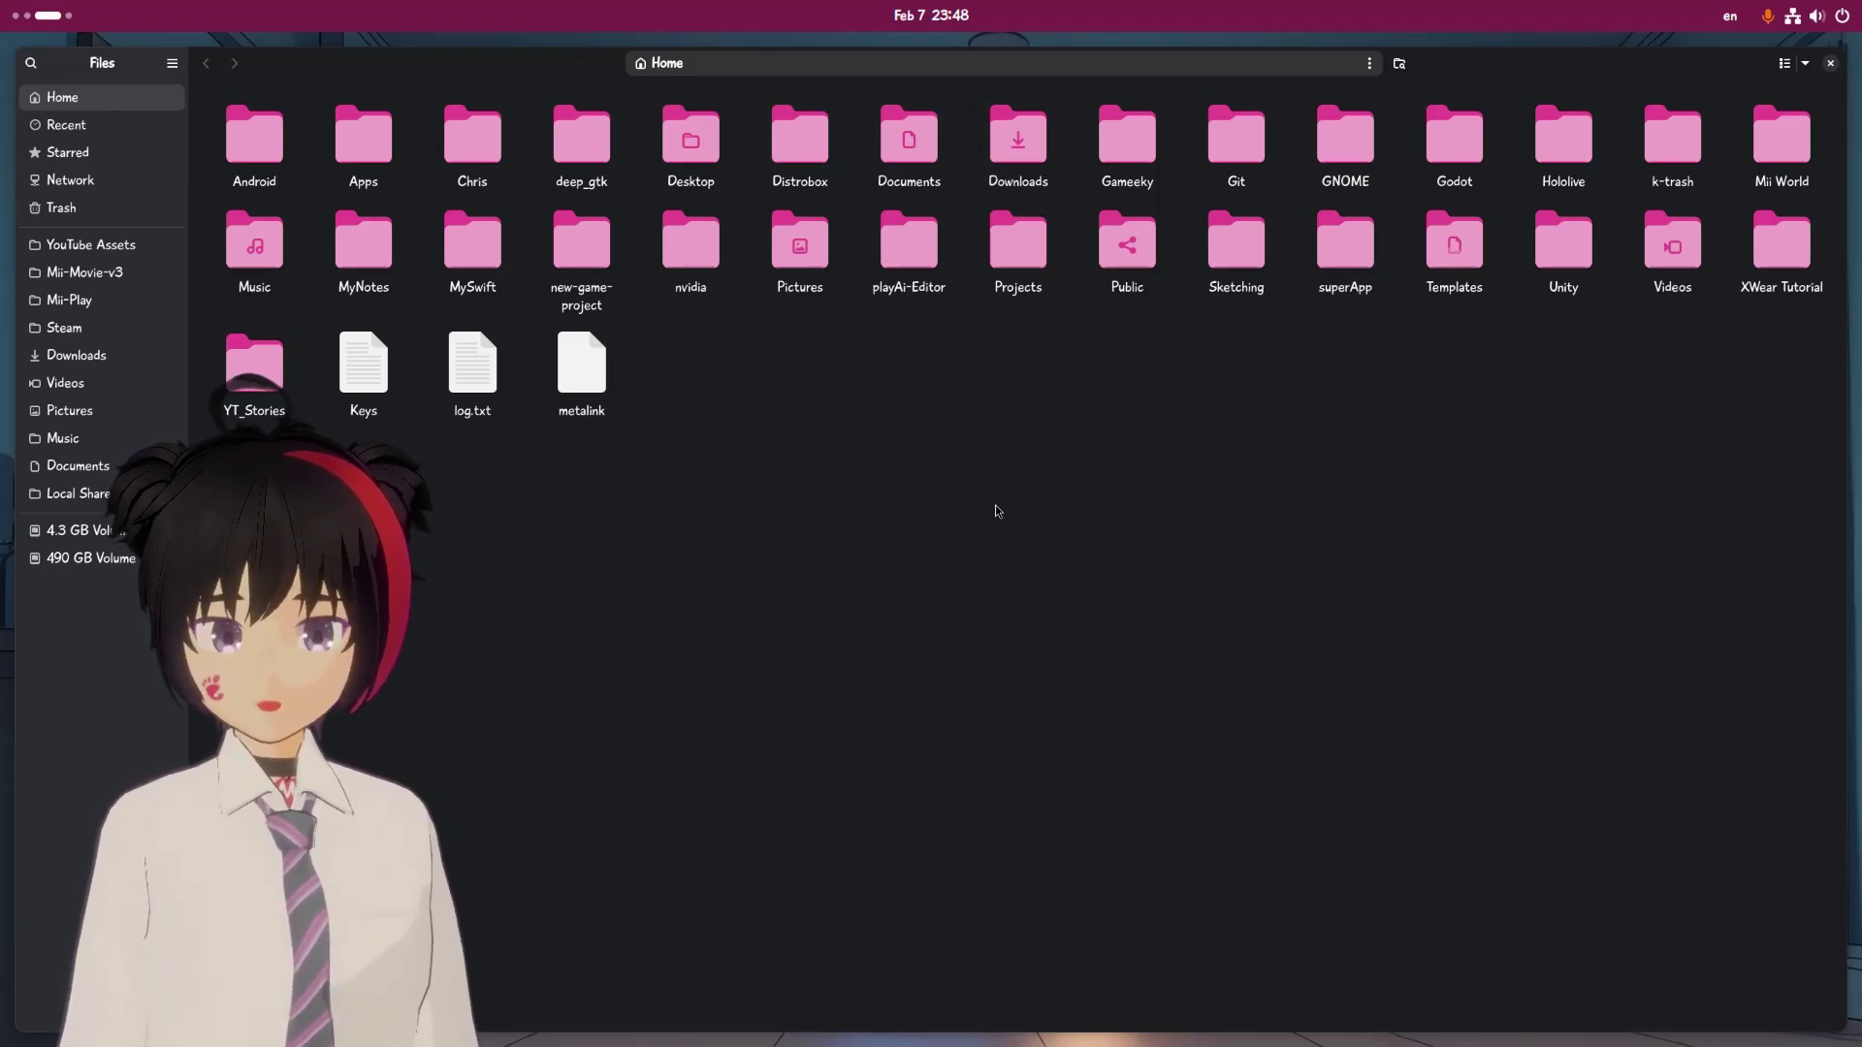
Tile Settings on the right beside Files, and close Extensions from the overview
{"action": "key", "text": "super"}
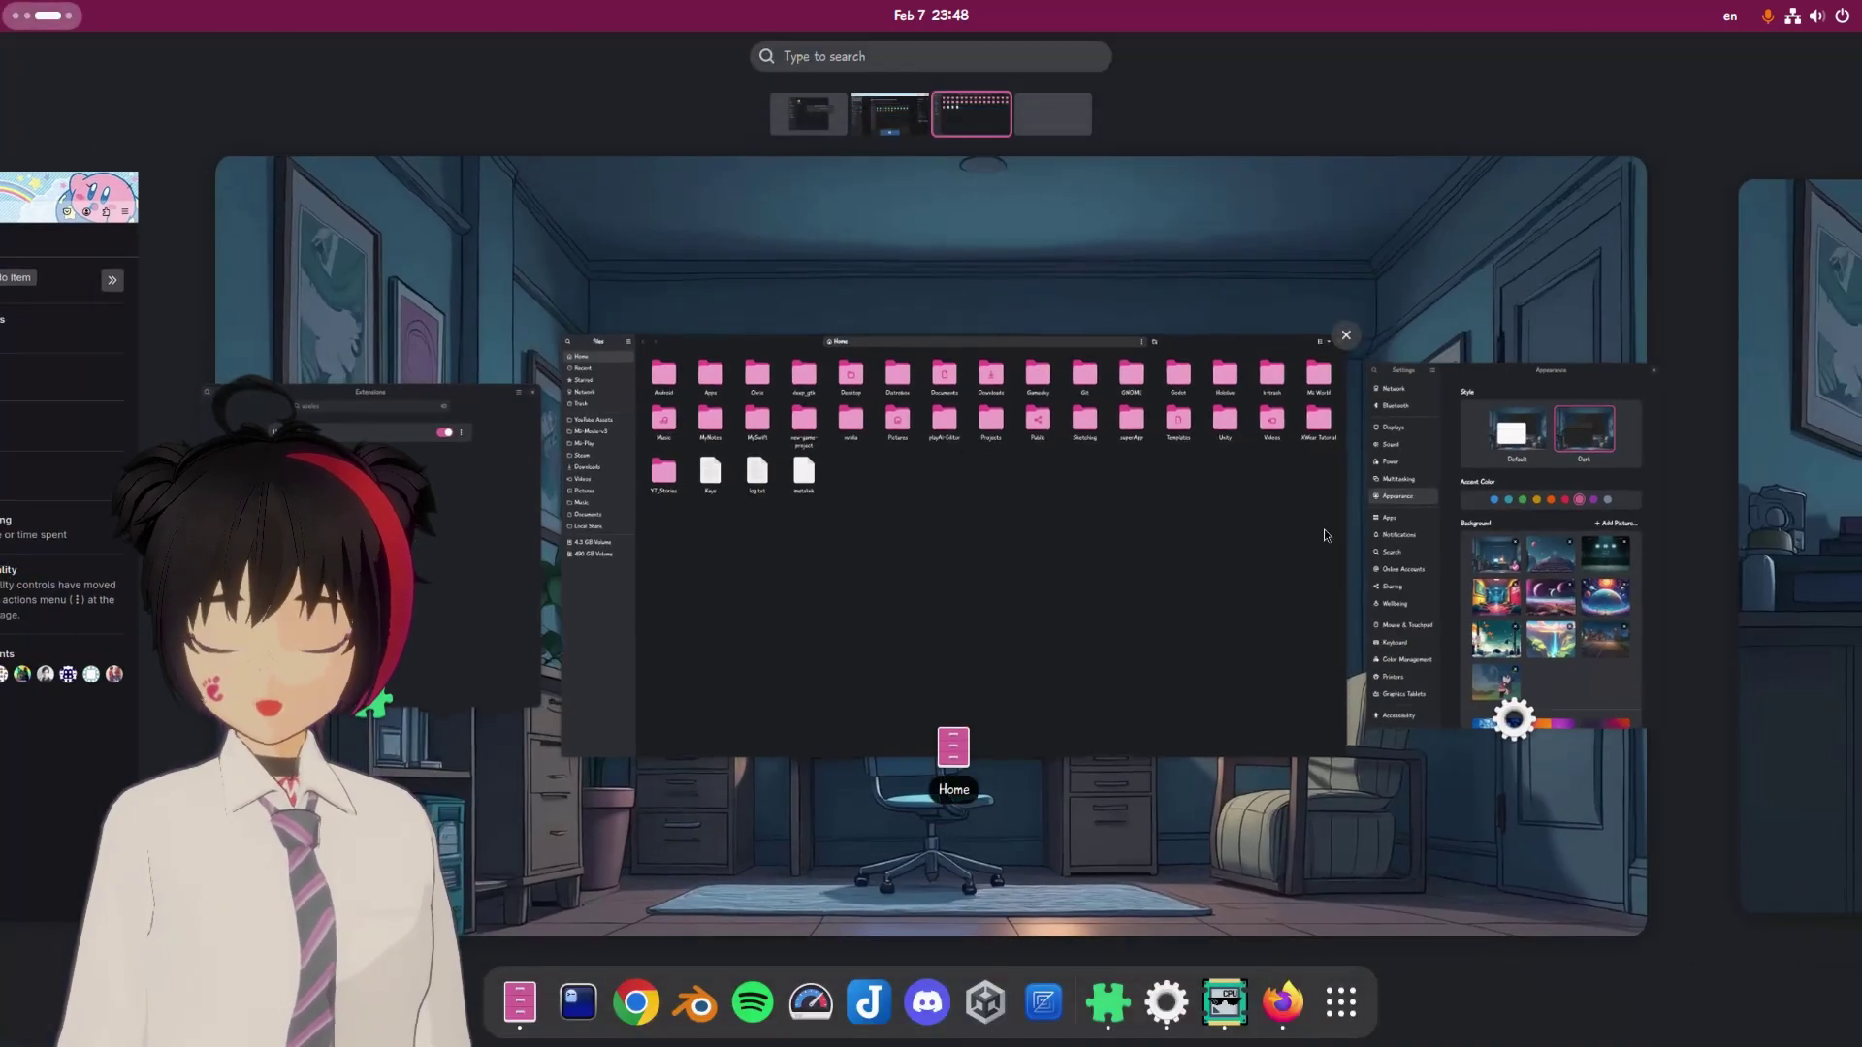
{"action": "left_click", "coordinate": [1395, 514]}
{"action": "key", "text": "super+Right"}
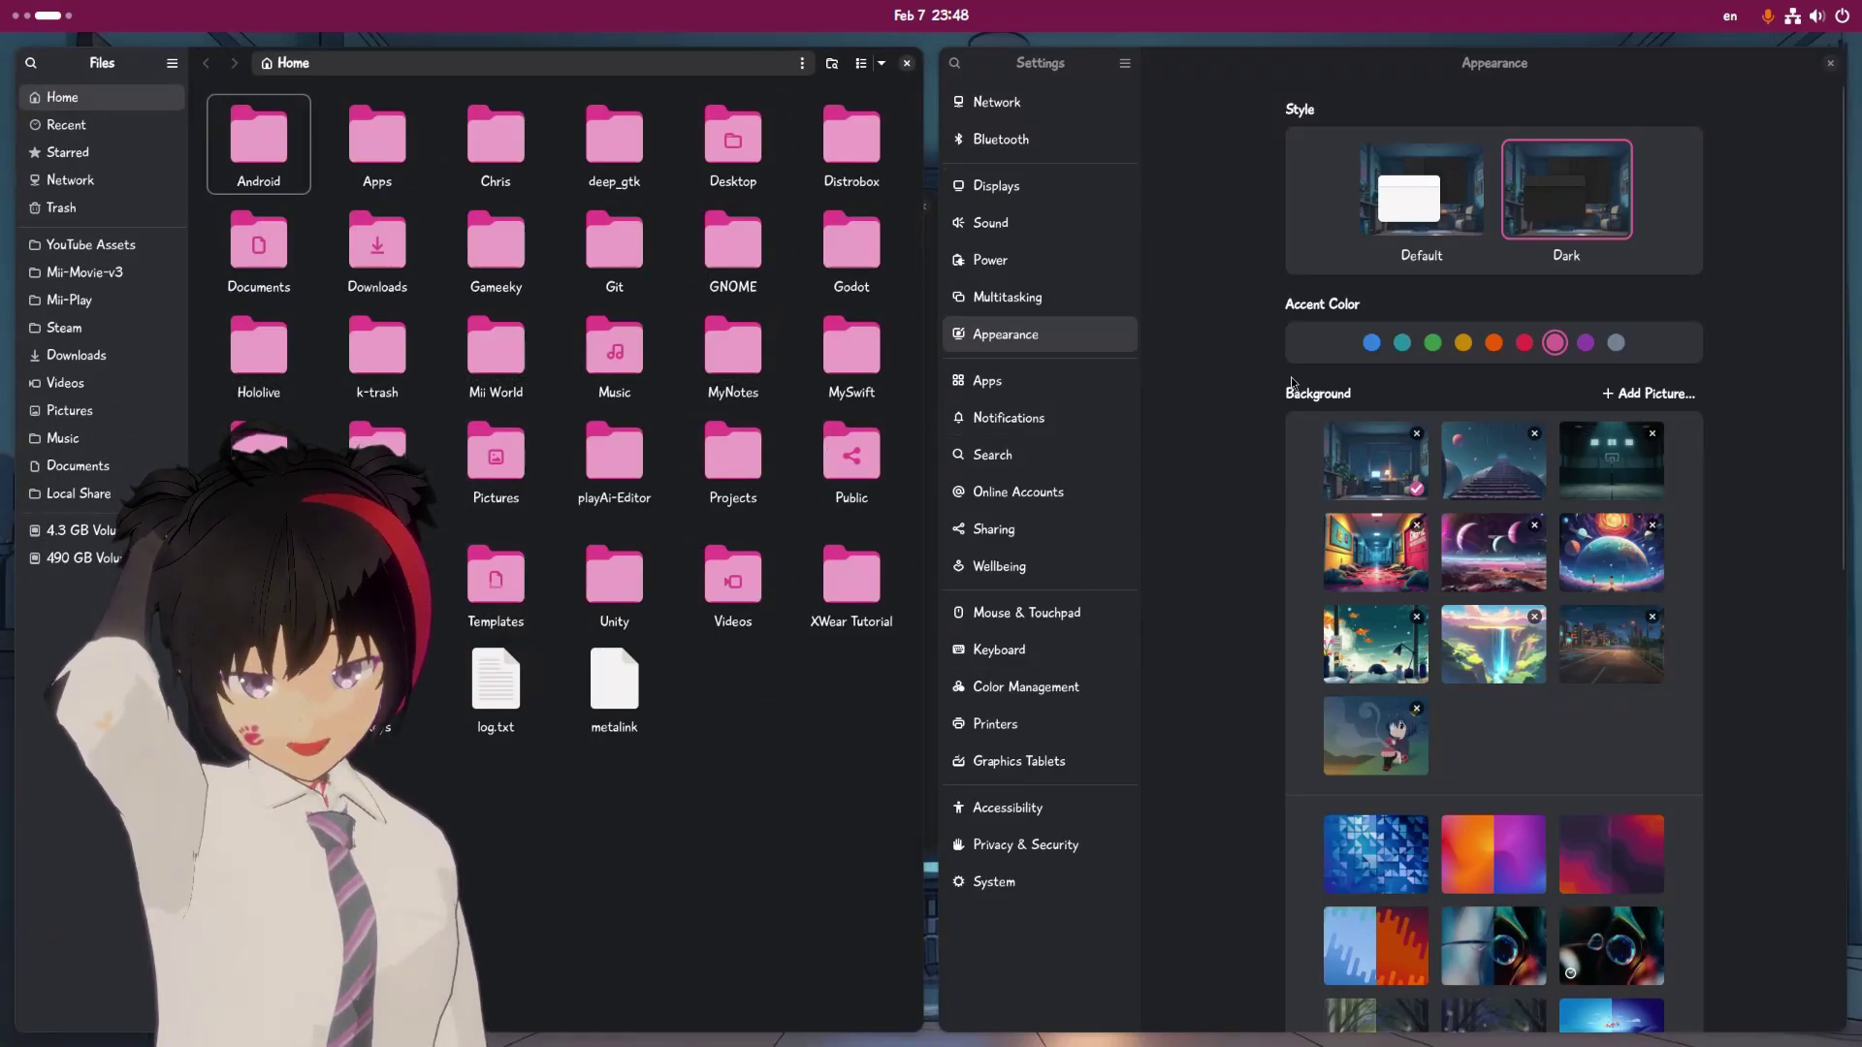
{"action": "key", "text": "super"}
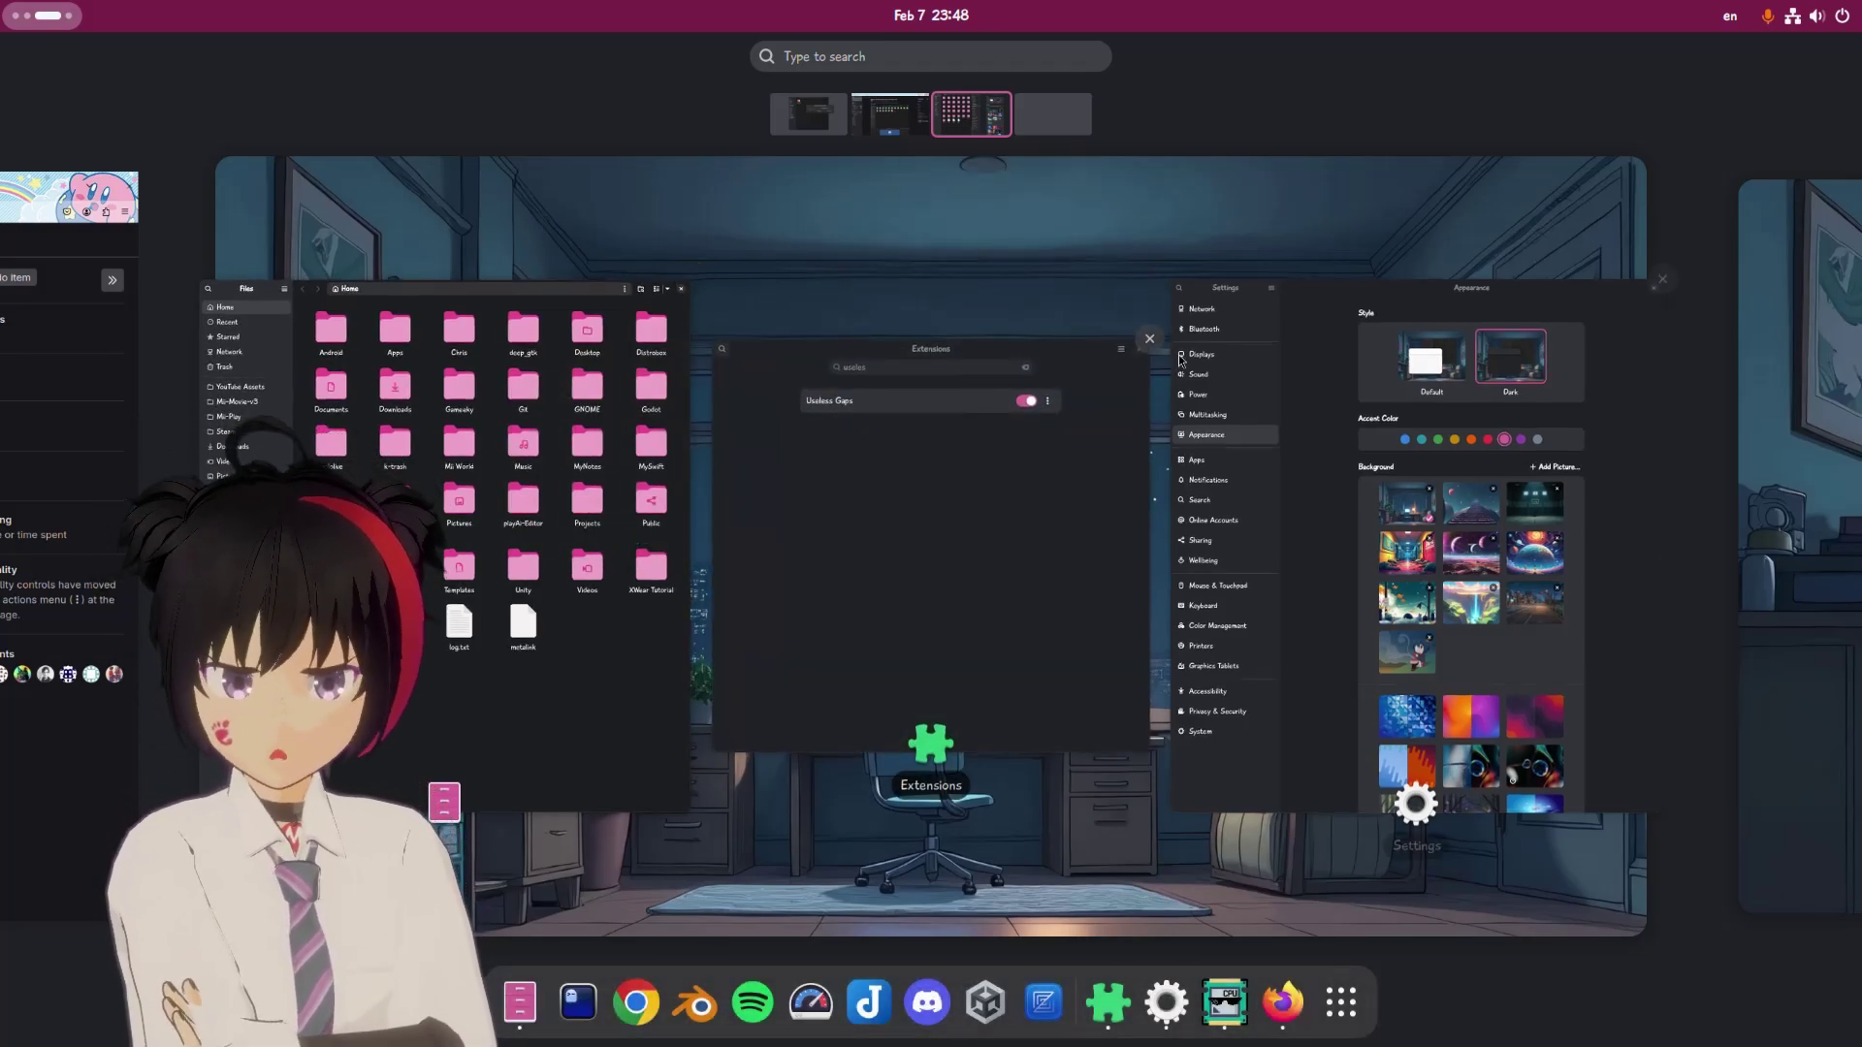
{"action": "left_click", "coordinate": [1150, 339]}
{"action": "left_click", "coordinate": [1139, 263]}
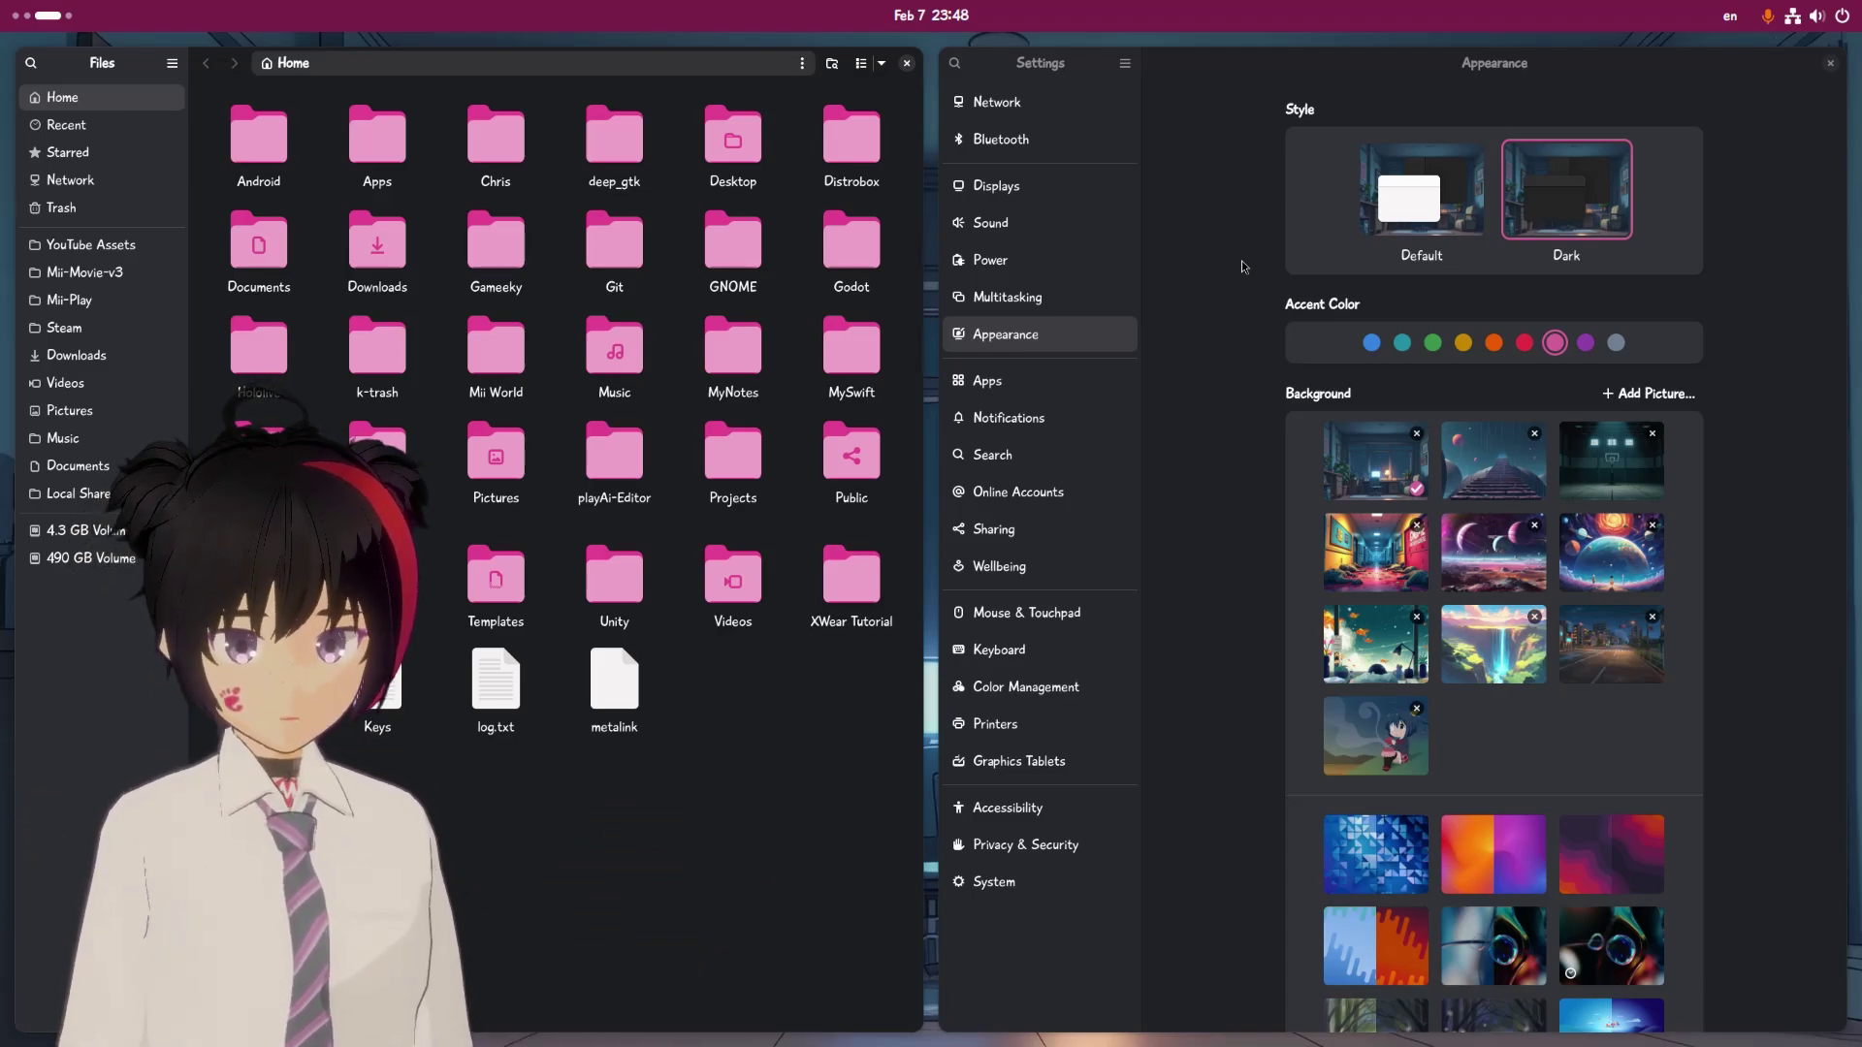
Switch to GitLab issue #266 in Firefox and select its entire title
{"action": "key", "text": "alt+Tab"}
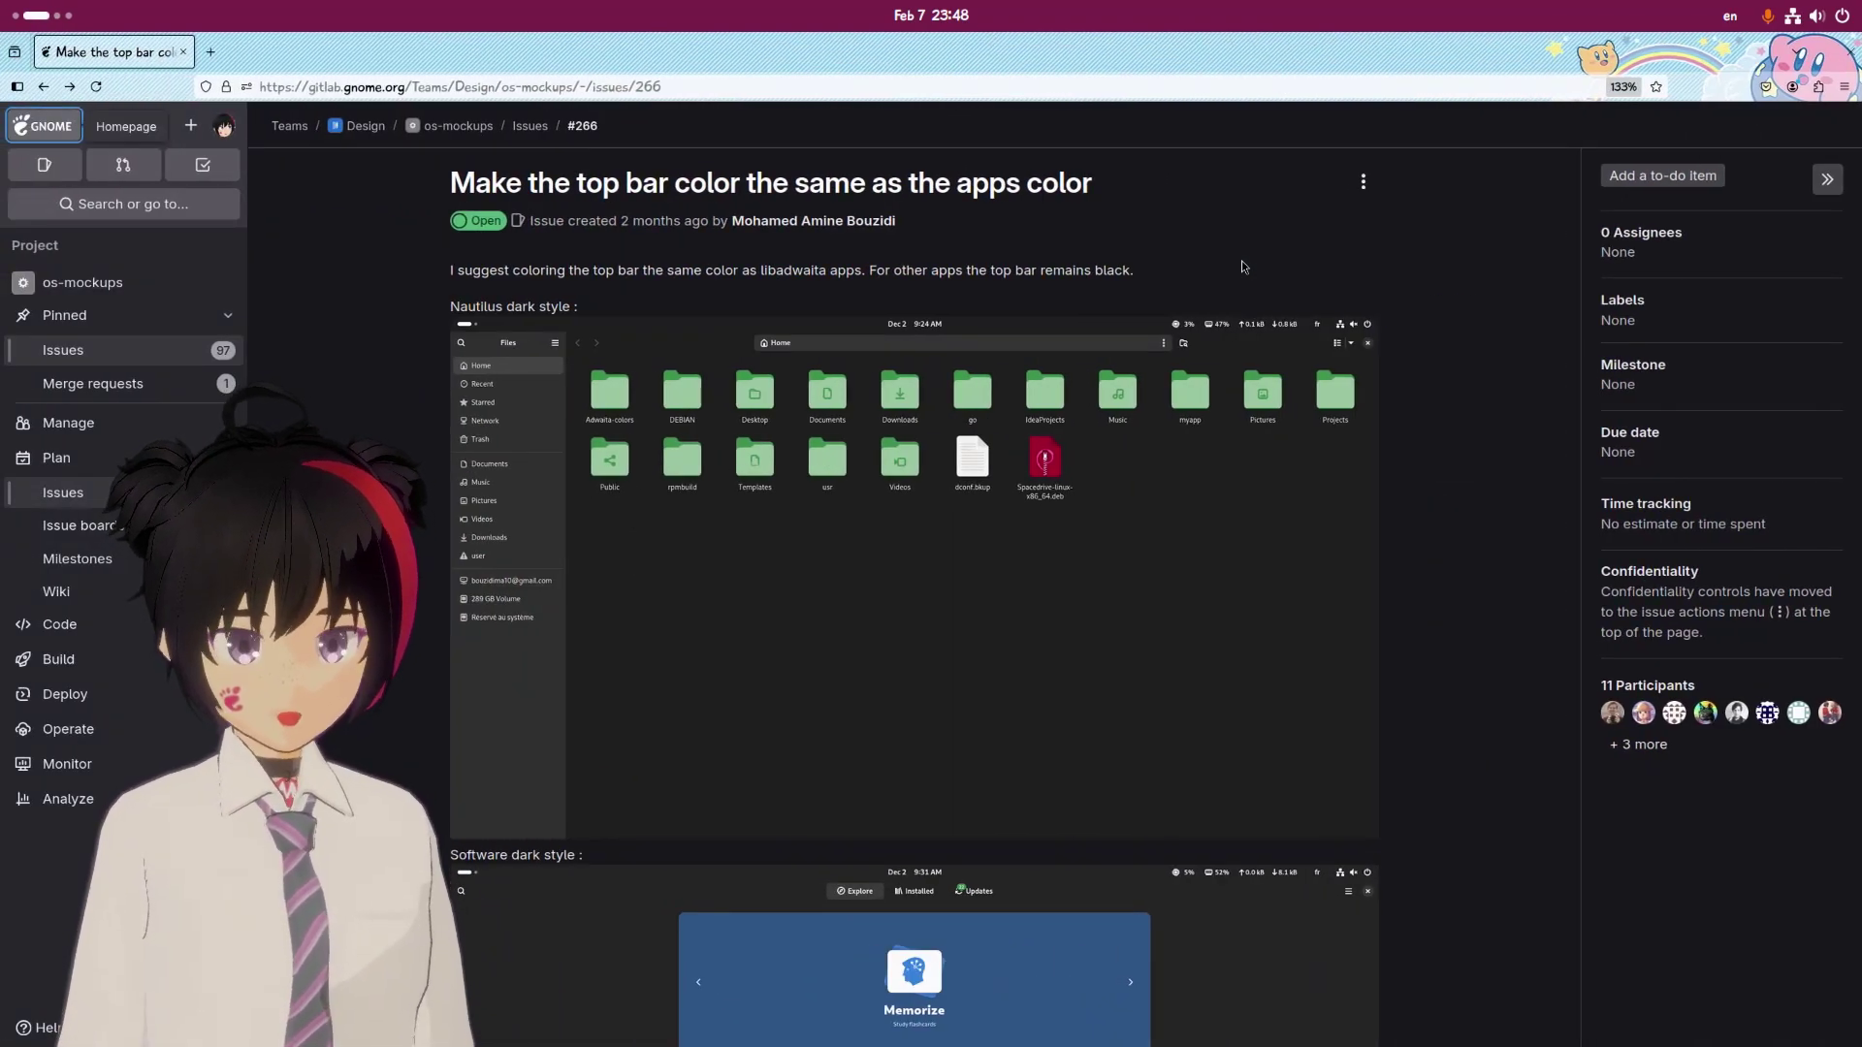
{"action": "double_click", "coordinate": [750, 183]}
{"action": "triple_click", "coordinate": [749, 182]}
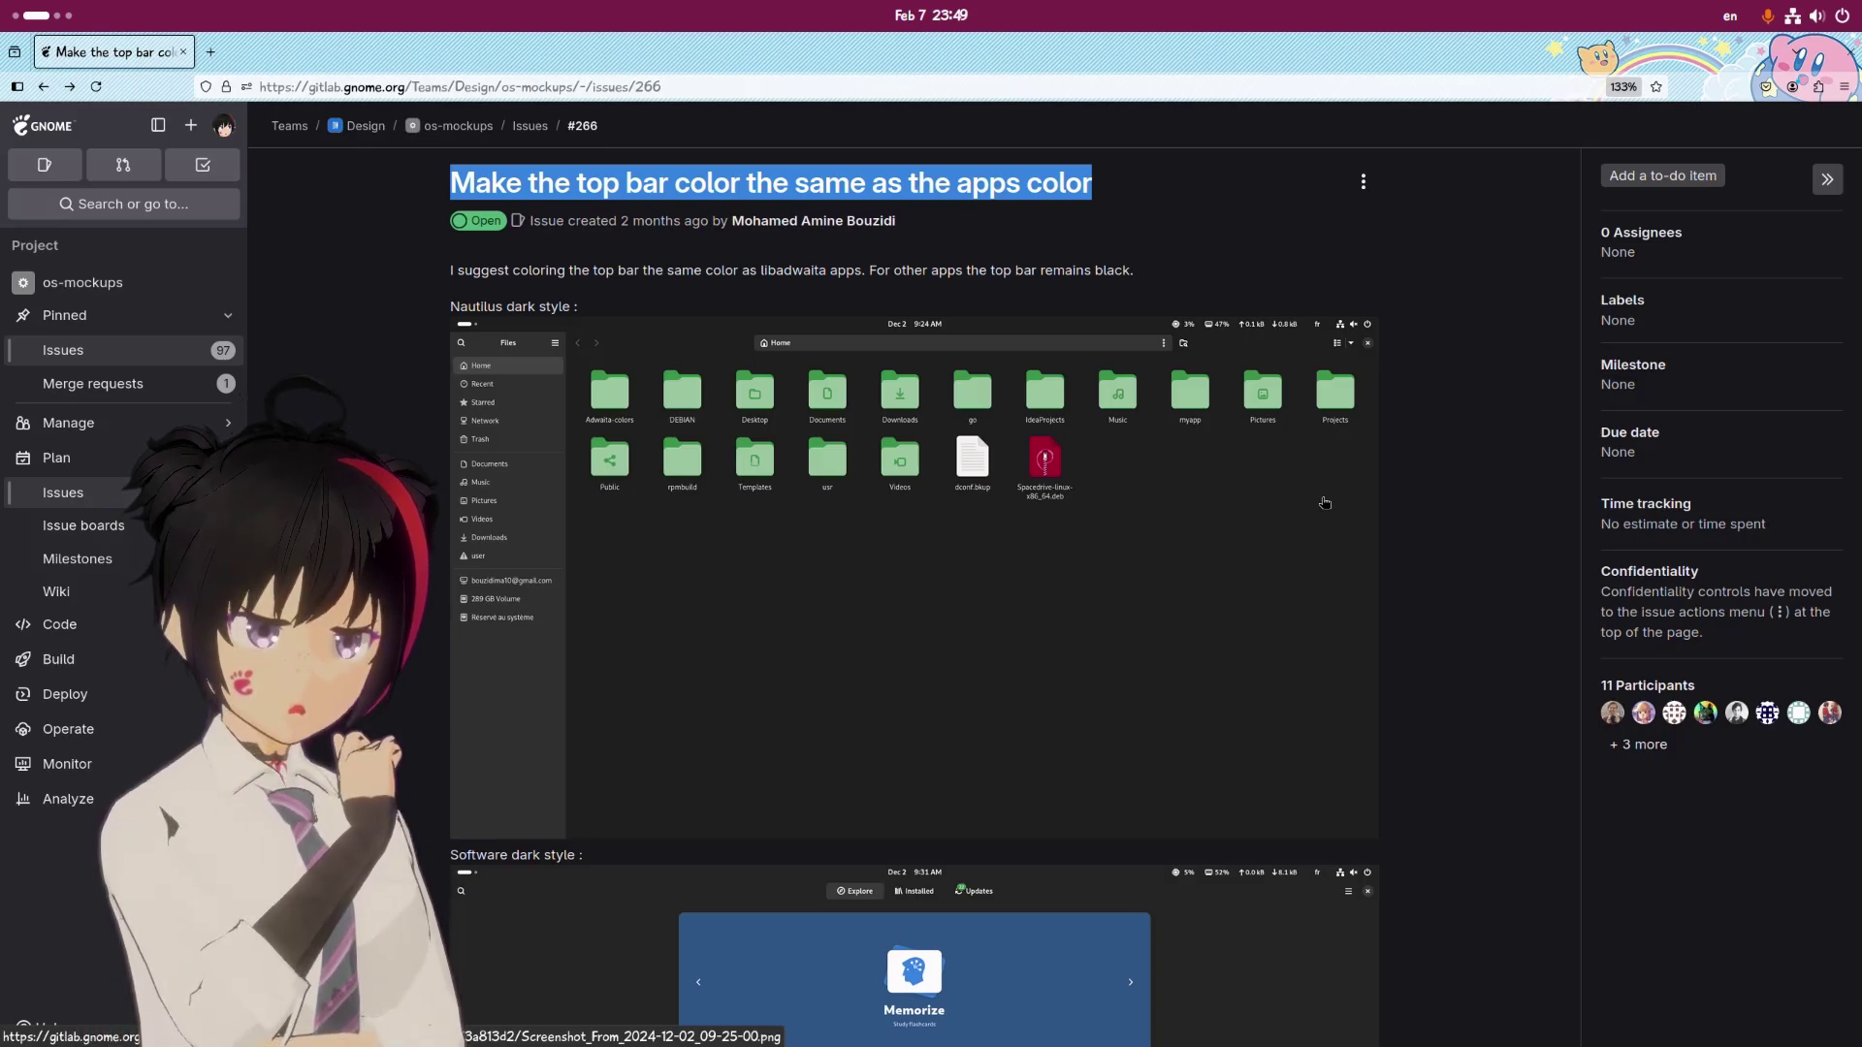
{"action": "scroll", "coordinate": [1325, 503], "scroll_direction": "down", "scroll_amount": 10}
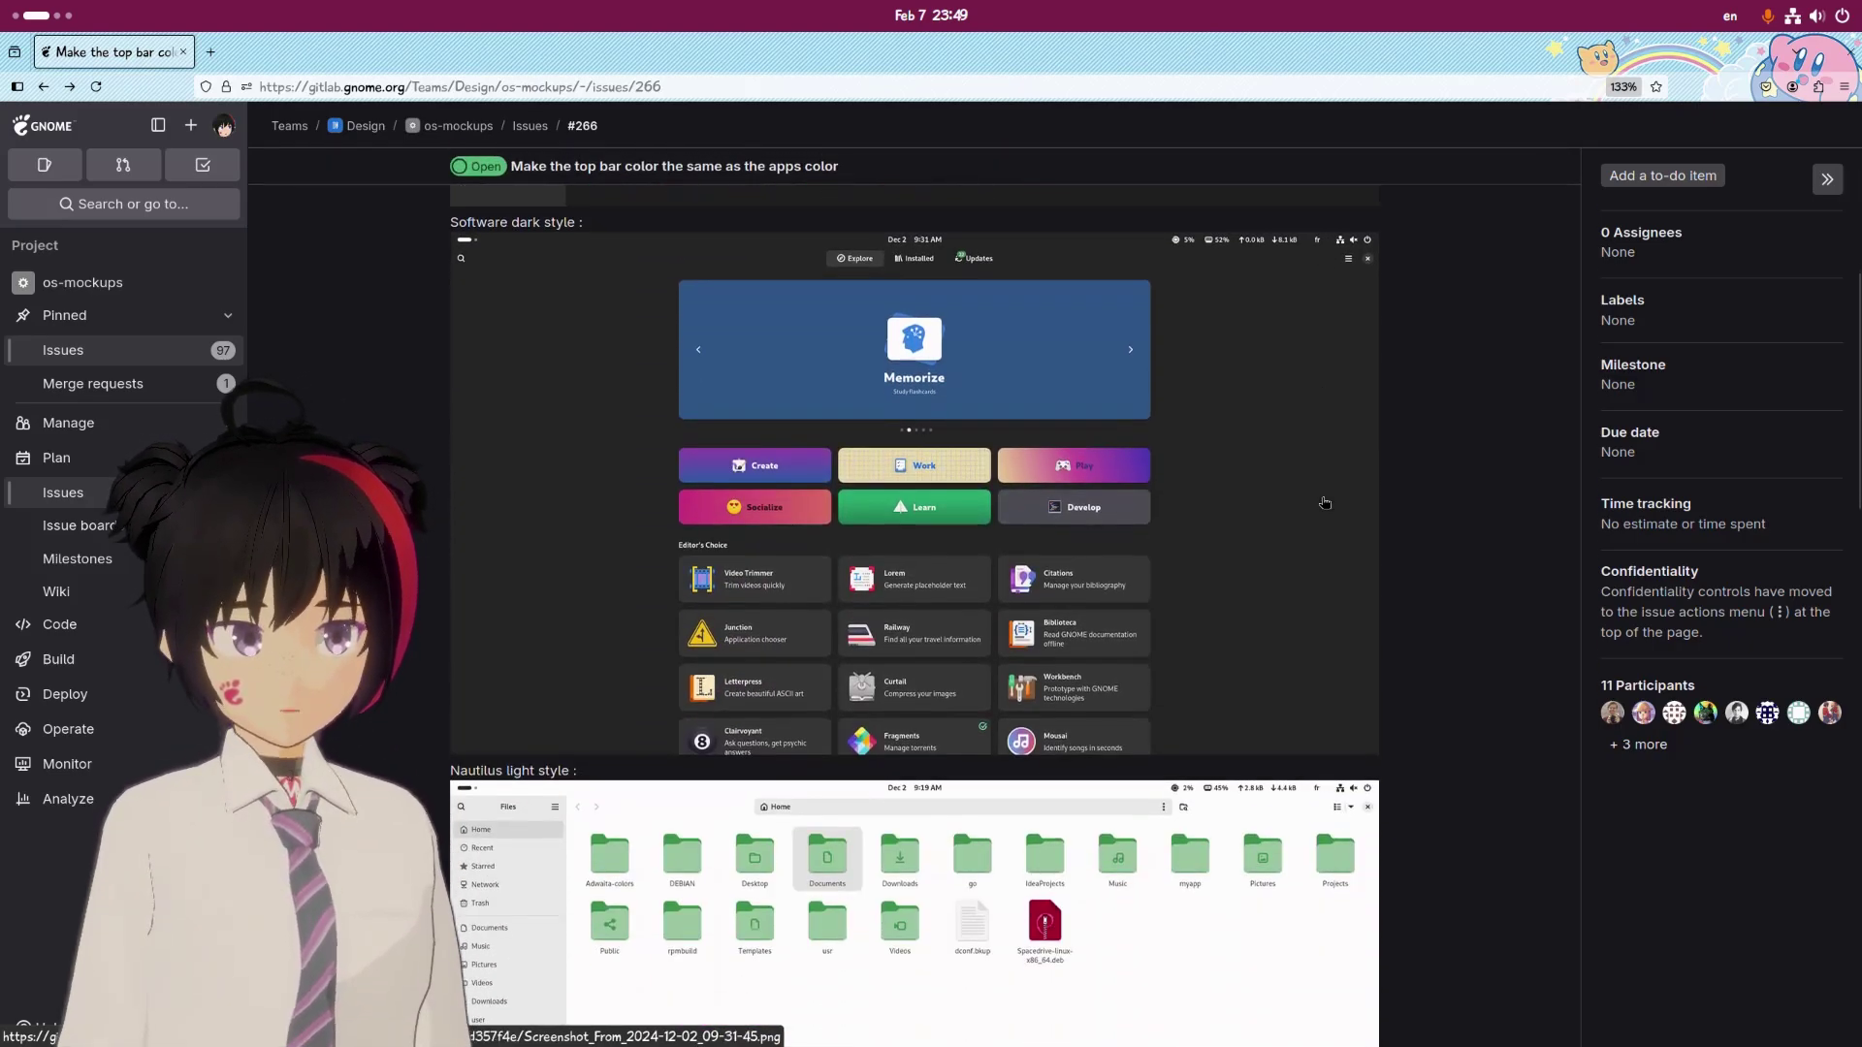
{"action": "scroll", "coordinate": [1323, 501], "scroll_direction": "down", "scroll_amount": 3}
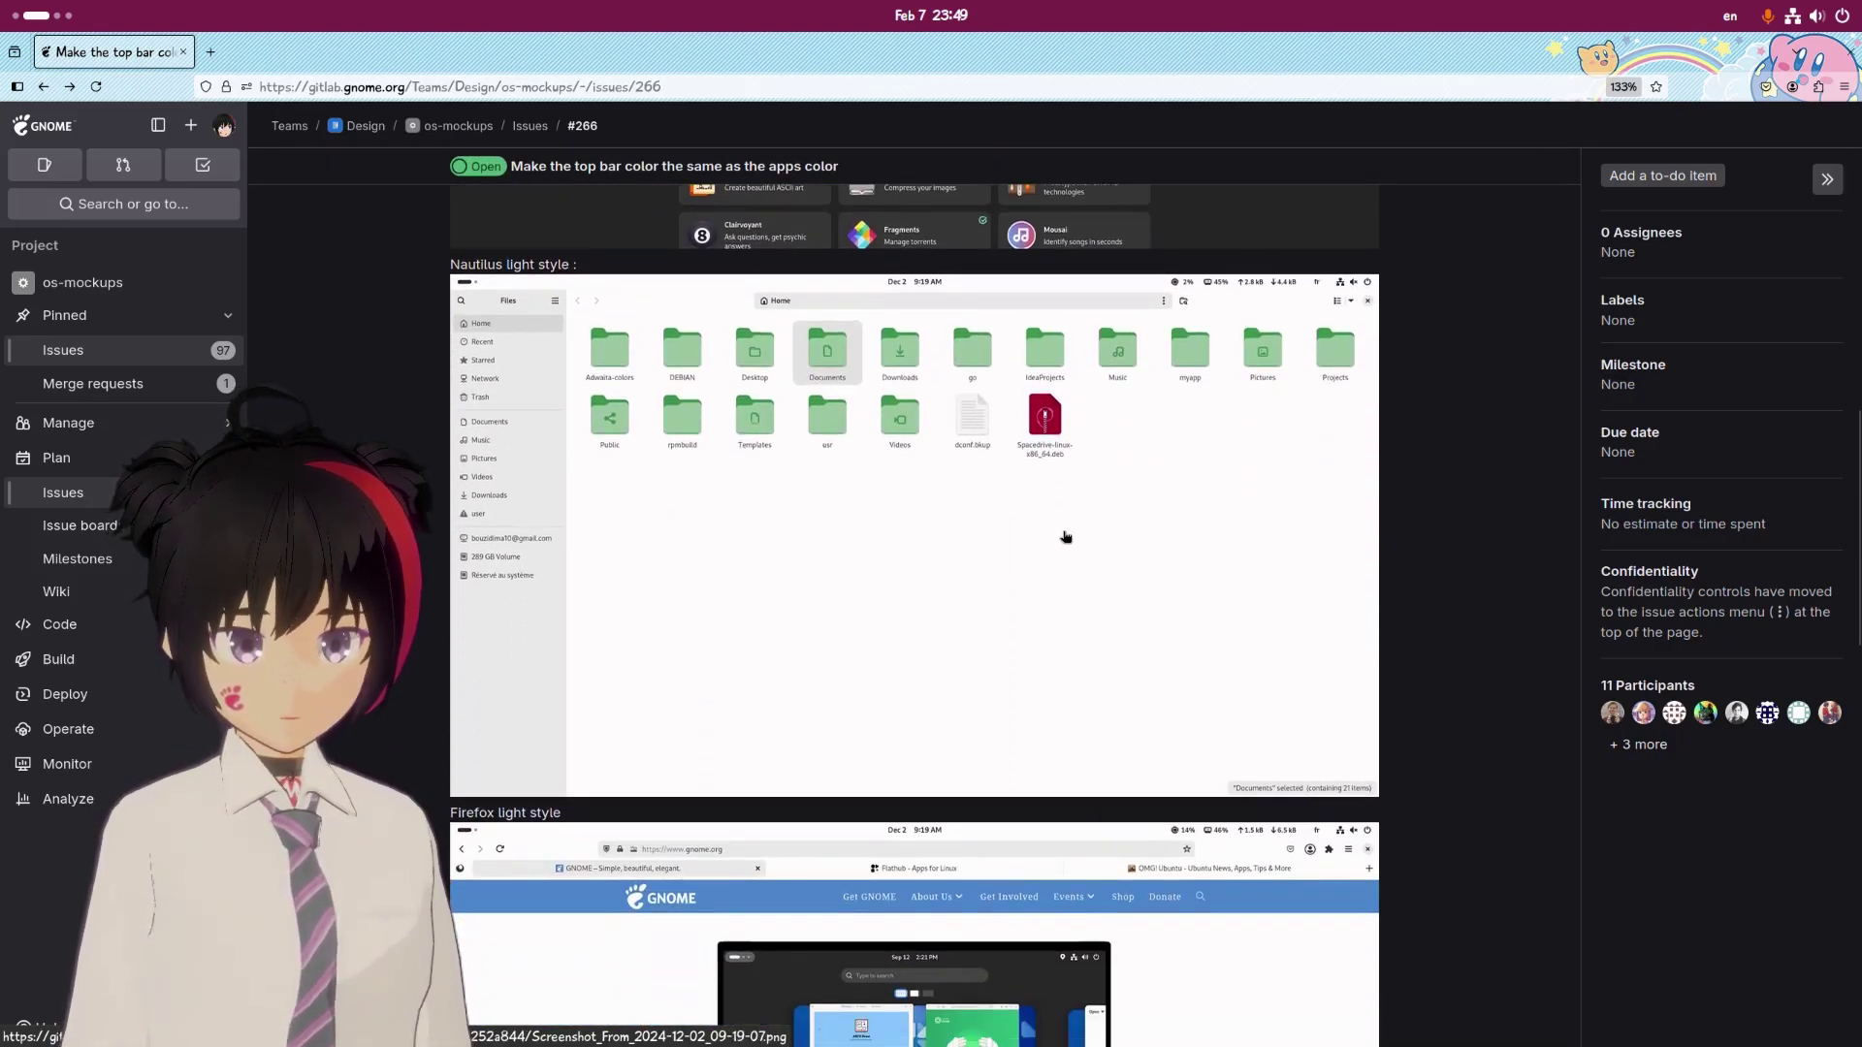
{"action": "scroll", "coordinate": [1131, 497], "scroll_direction": "down", "scroll_amount": 5}
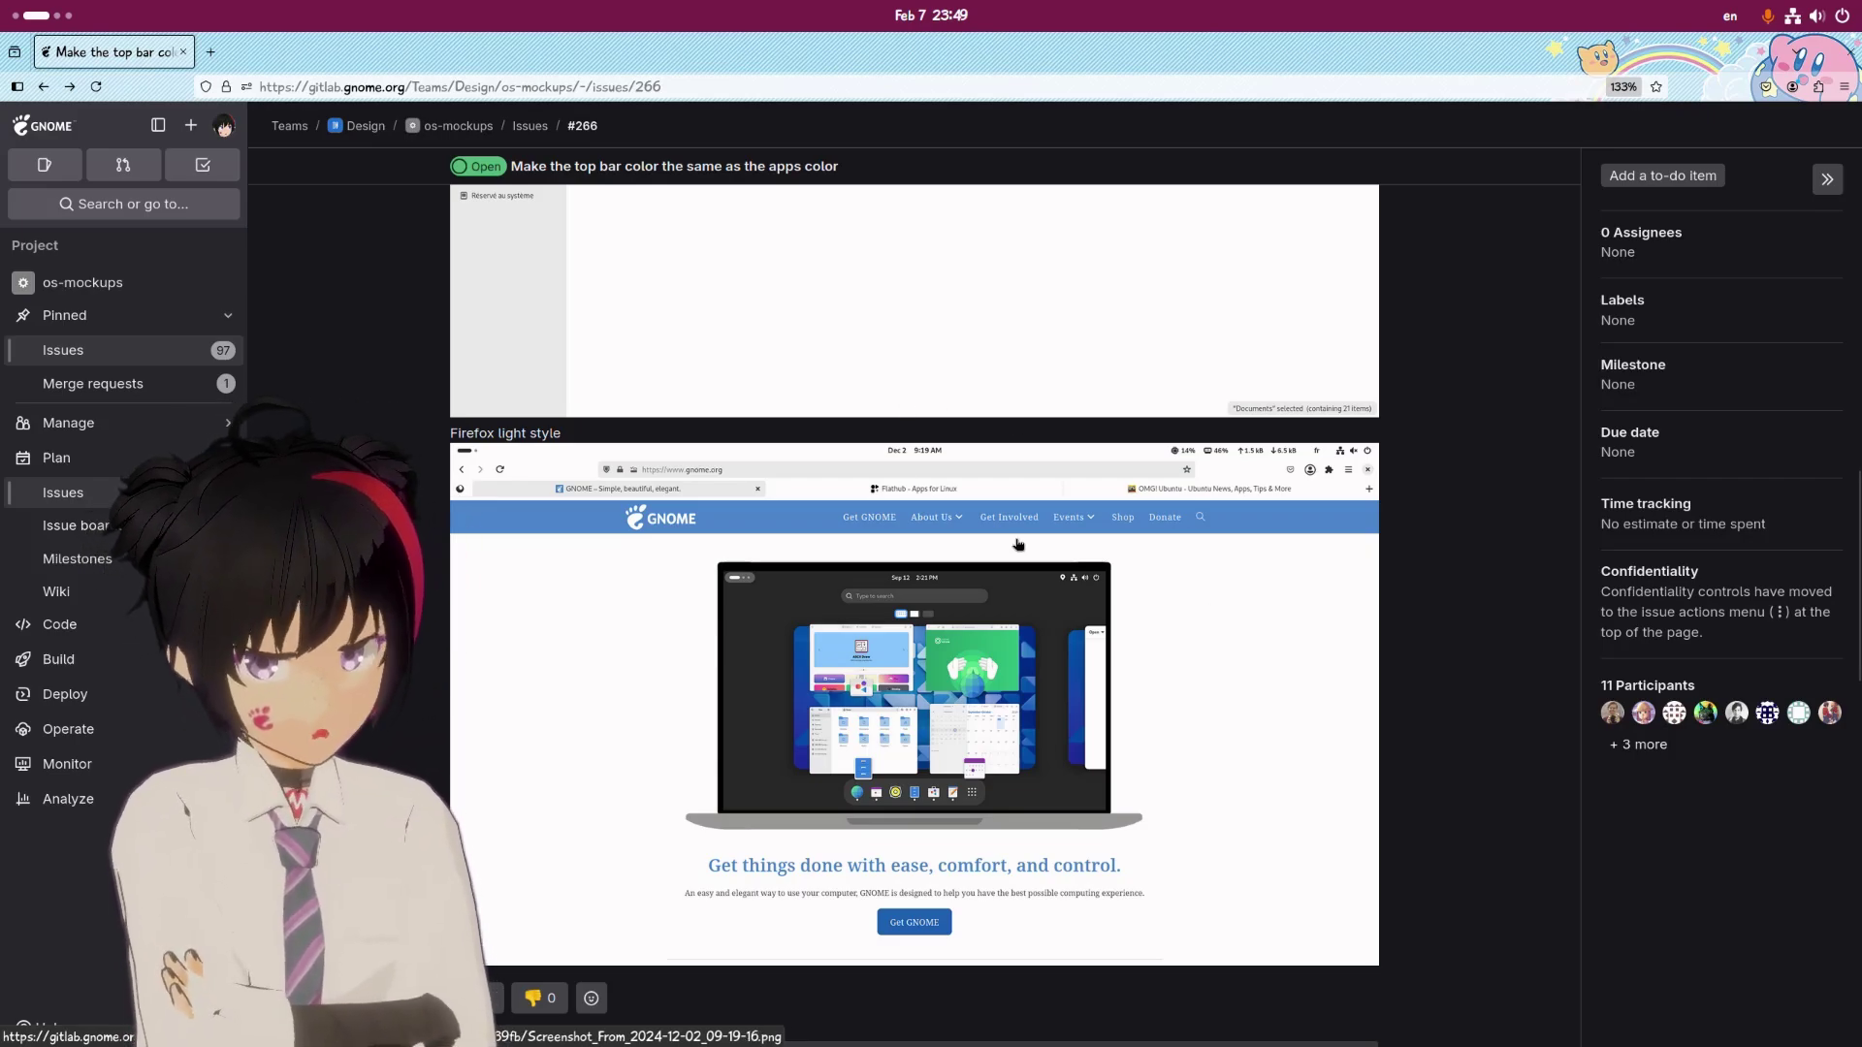
{"action": "scroll", "coordinate": [1317, 674], "scroll_direction": "down", "scroll_amount": 5}
{"action": "scroll", "coordinate": [1246, 618], "scroll_direction": "down", "scroll_amount": 5}
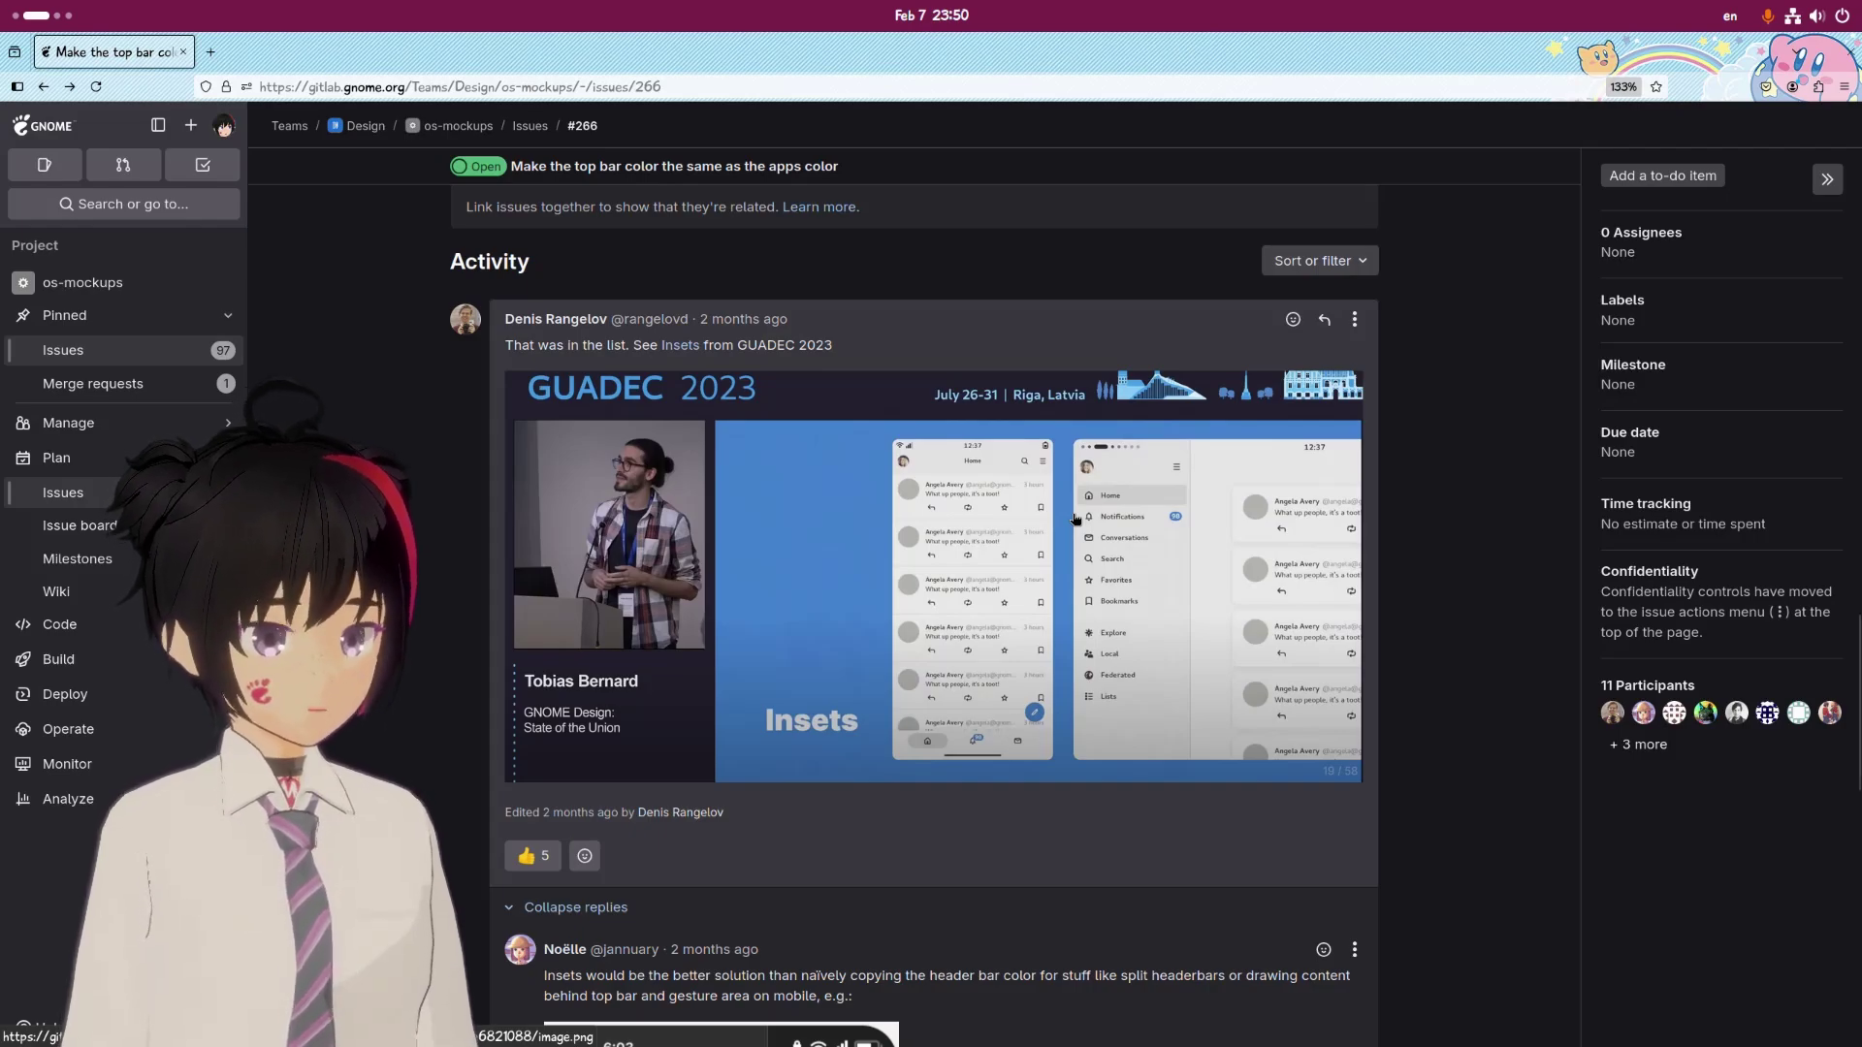
{"action": "scroll", "coordinate": [1074, 519], "scroll_direction": "down", "scroll_amount": 5}
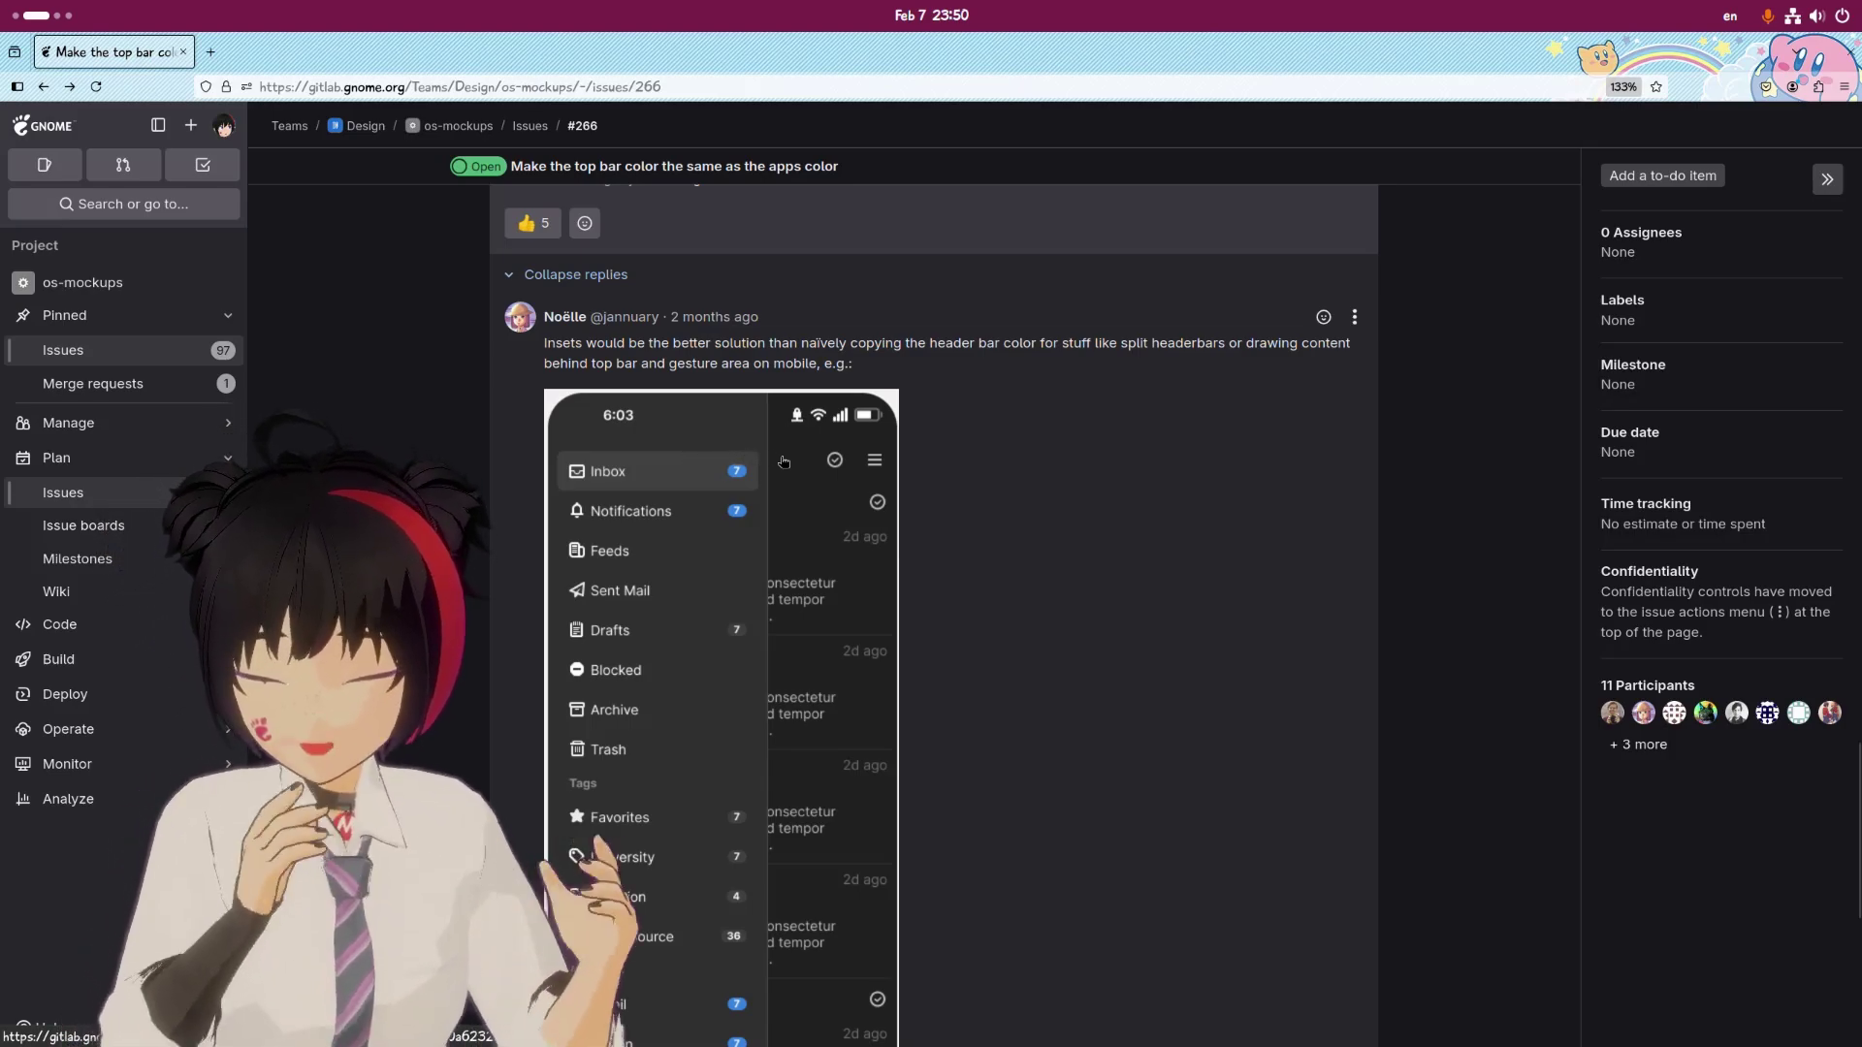
{"action": "scroll", "coordinate": [788, 460], "scroll_direction": "down", "scroll_amount": 3}
{"action": "scroll", "coordinate": [789, 460], "scroll_direction": "up", "scroll_amount": 6}
{"action": "scroll", "coordinate": [790, 459], "scroll_direction": "up", "scroll_amount": 3}
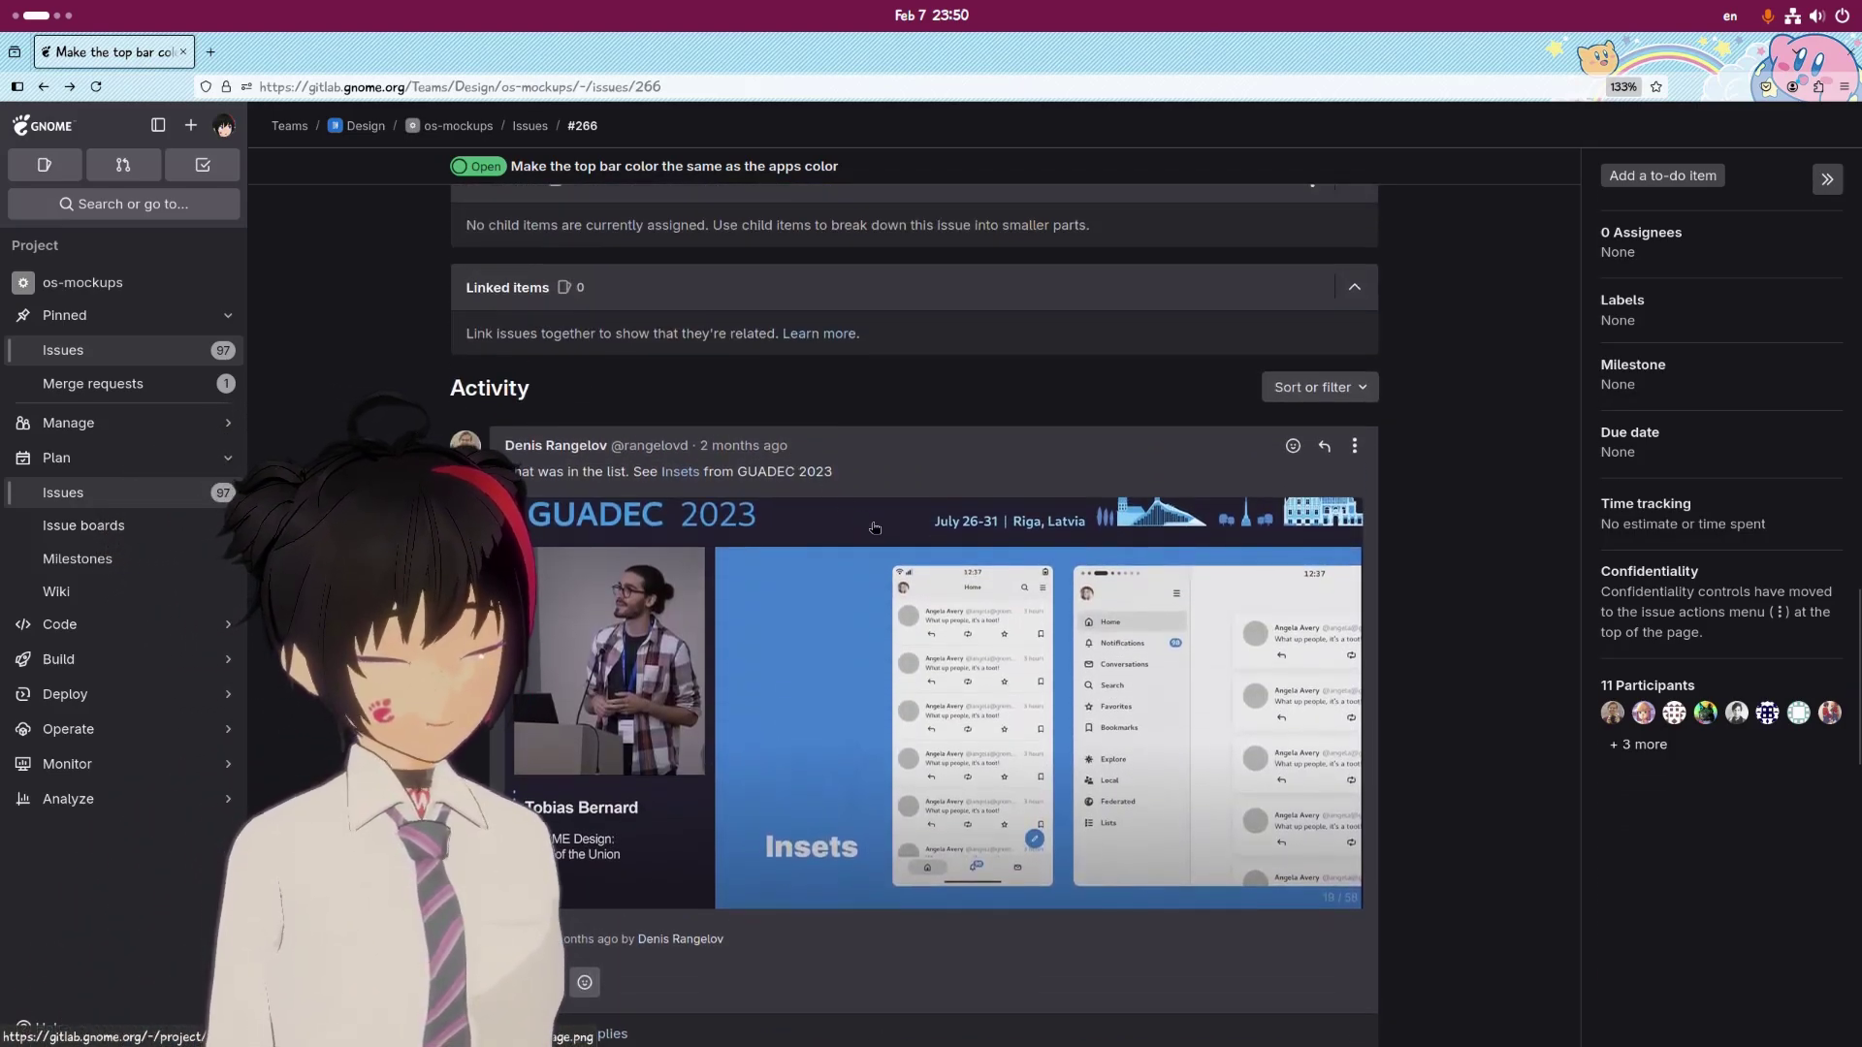